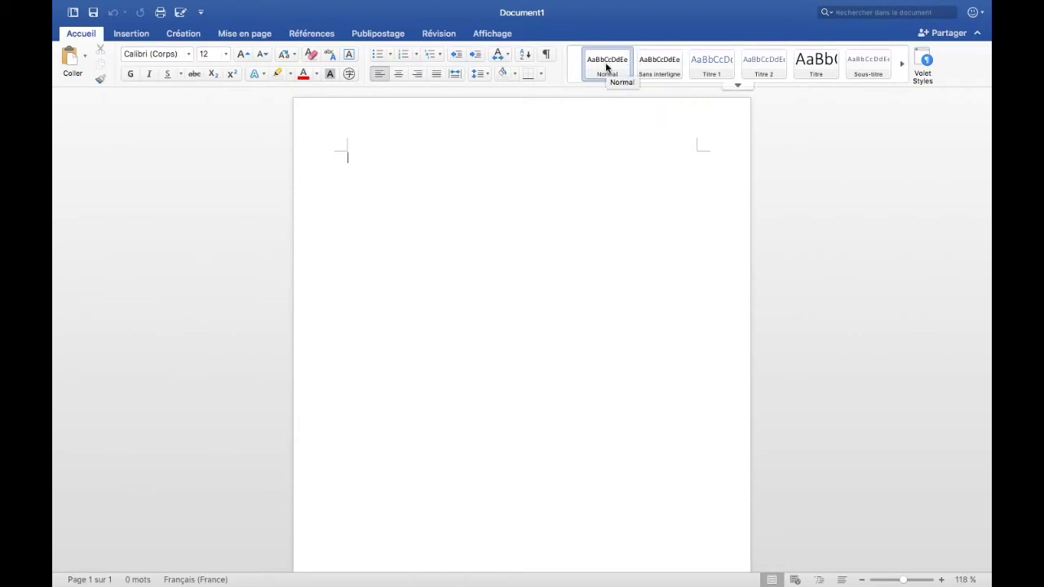
# - Modify the Normal style to use the Arial font, 1.5 line spacing and justified alignment
pyautogui.rightClick(606, 67)
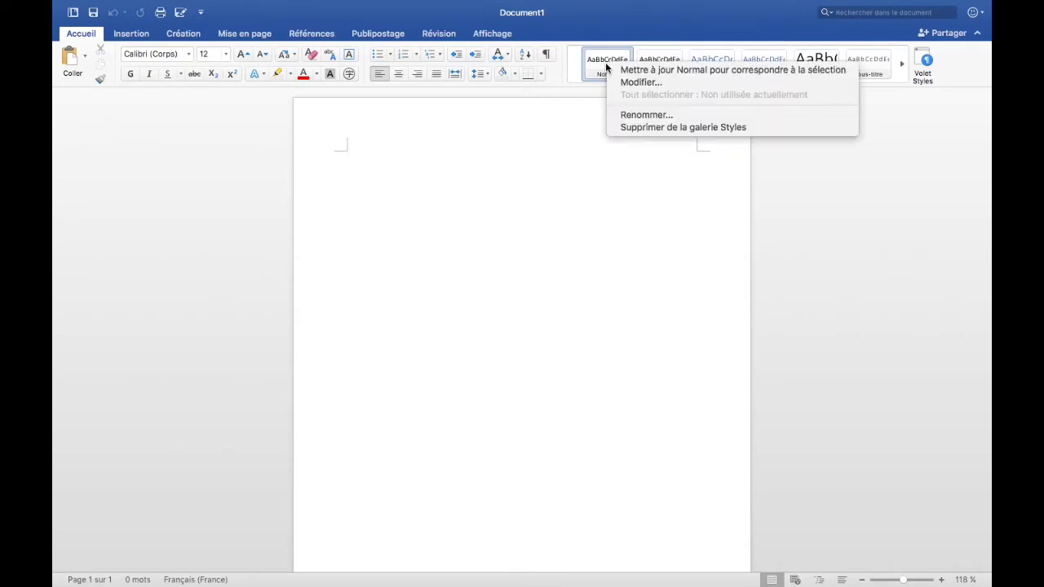
pyautogui.click(615, 83)
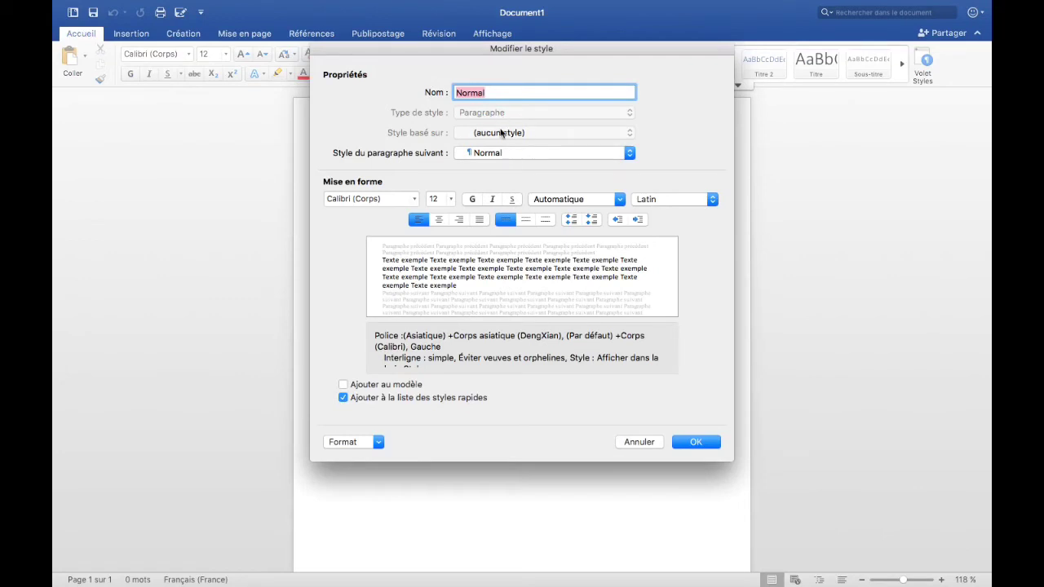
pyautogui.click(415, 200)
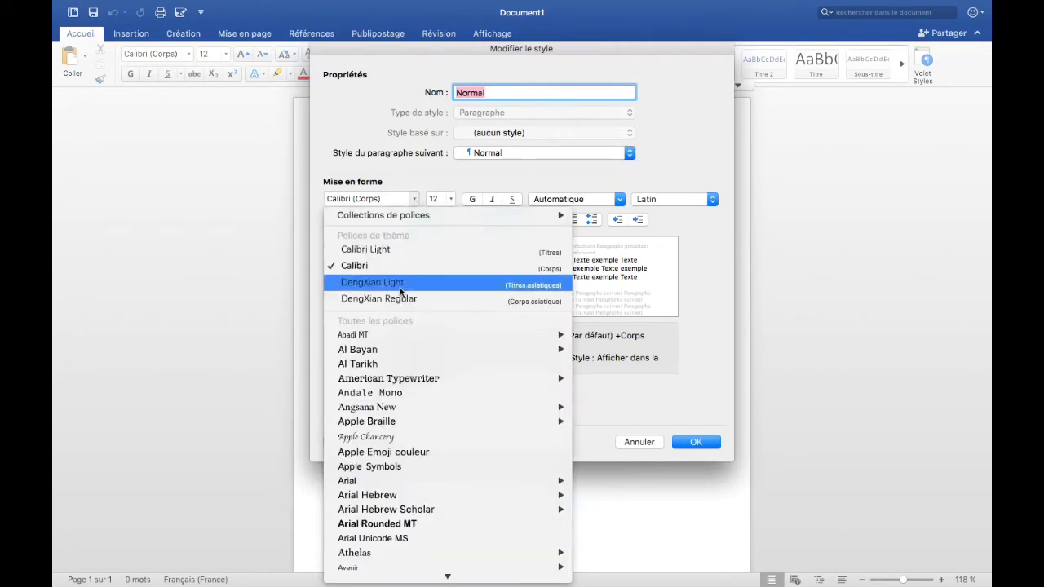
pyautogui.scroll(-10, 393, 367)
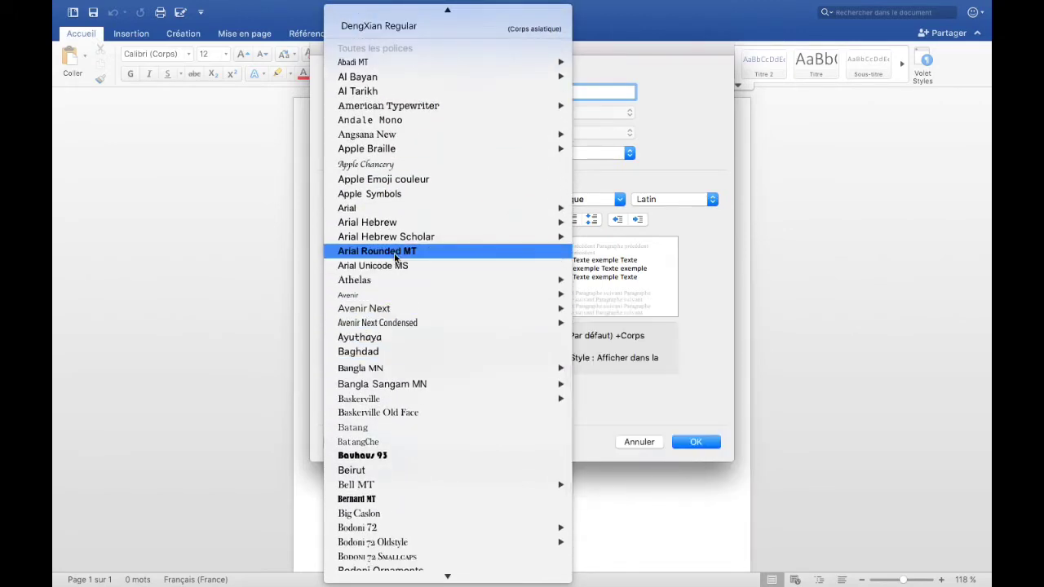
pyautogui.press('Escape')
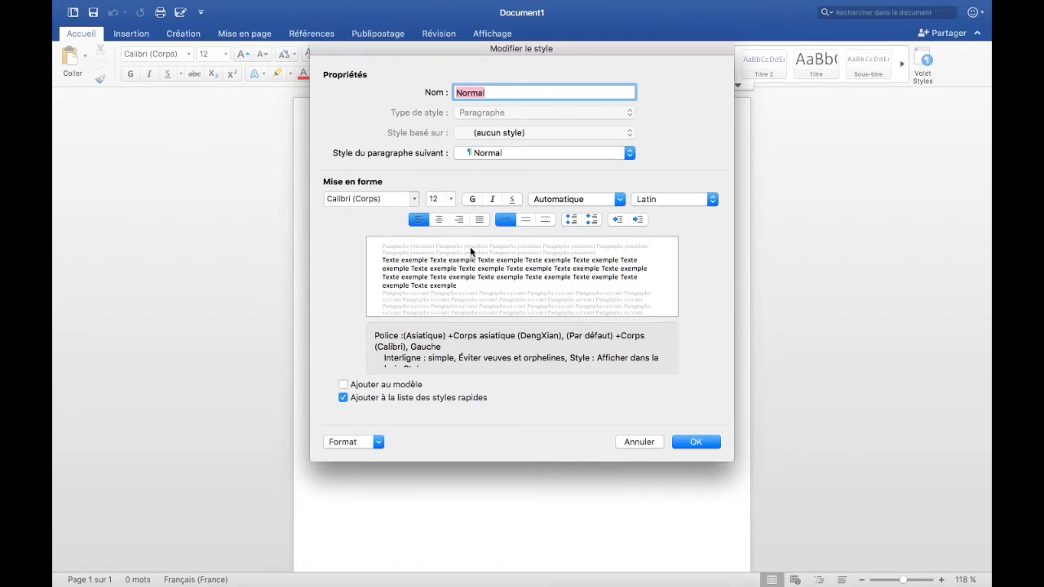
pyautogui.click(526, 220)
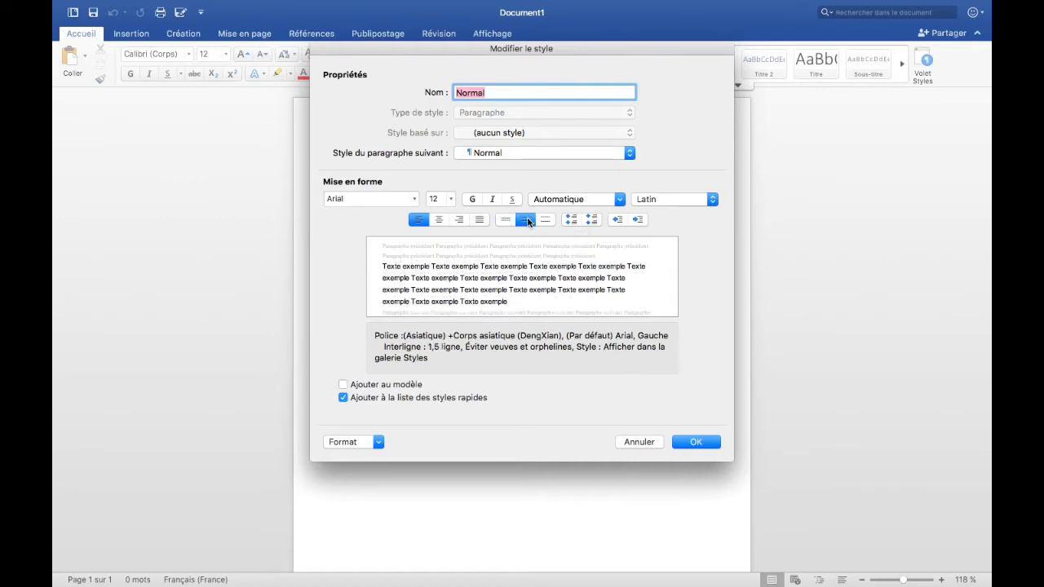
pyautogui.click(478, 220)
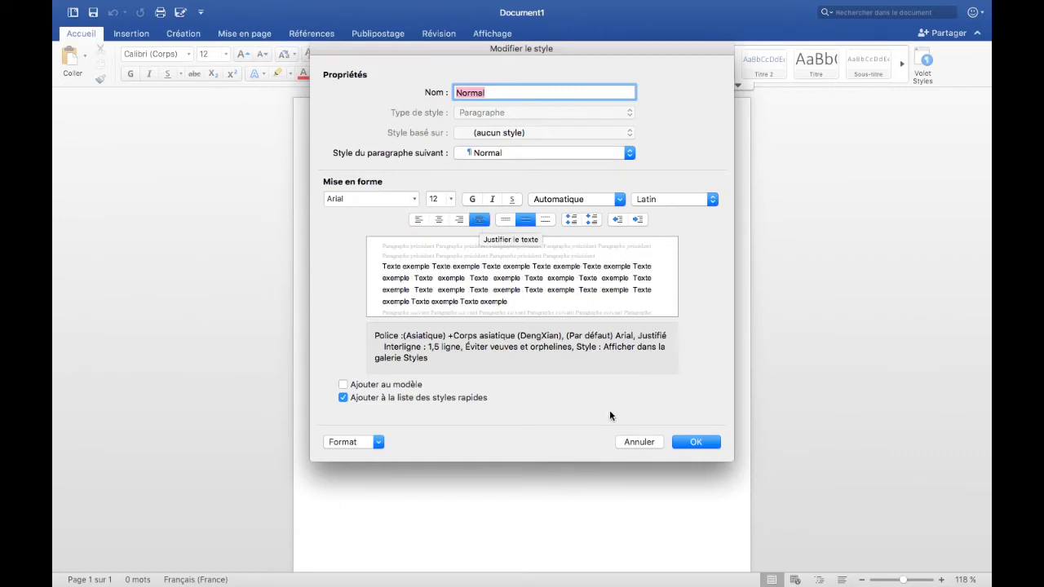
pyautogui.click(700, 442)
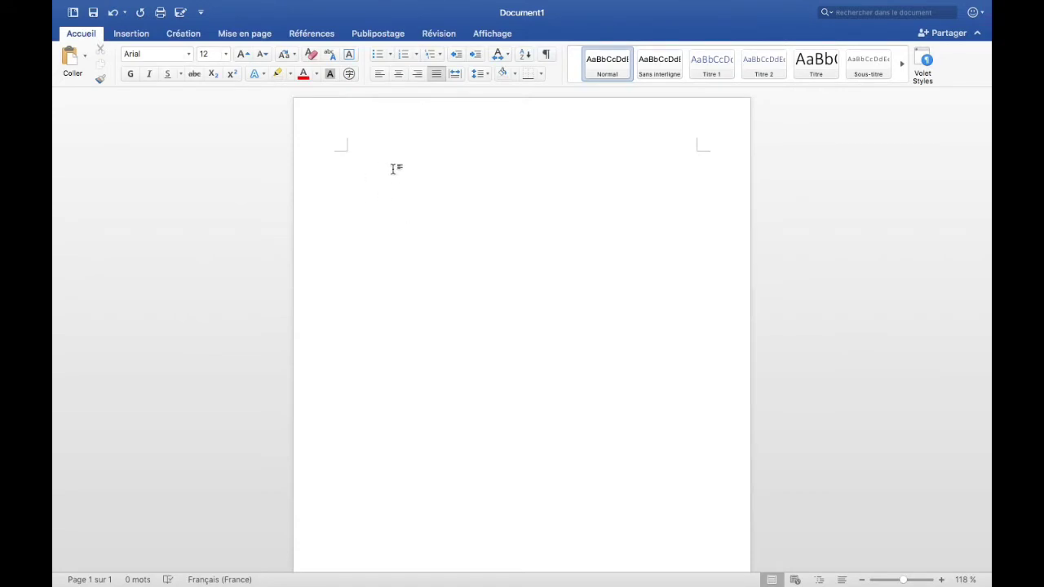
# - Enter the sample text "aaaaaaaaa" at the start of the document and begin a new paragraph
pyautogui.write('aaaaaaaaa')
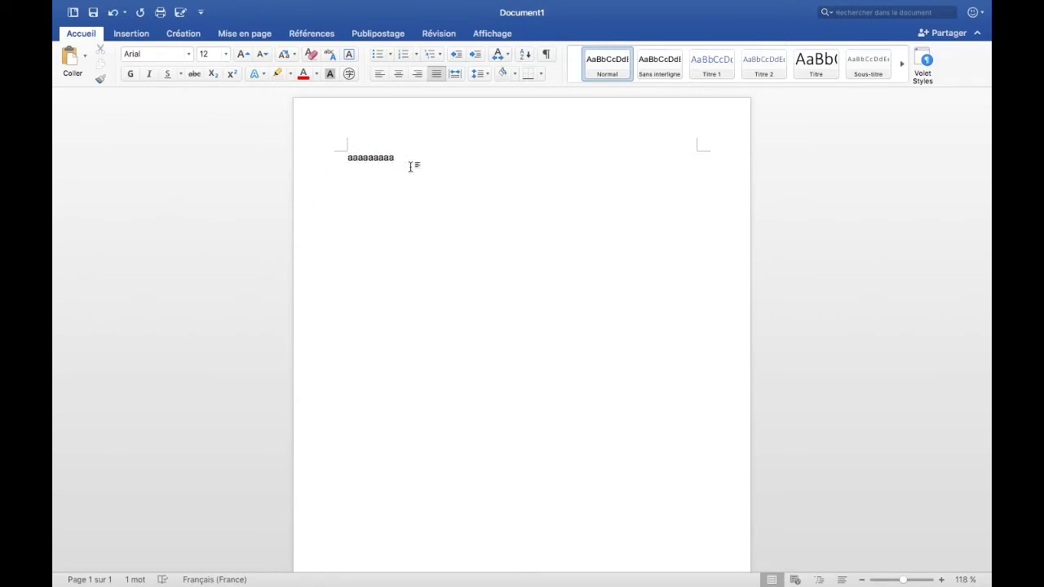
pyautogui.press('Return')
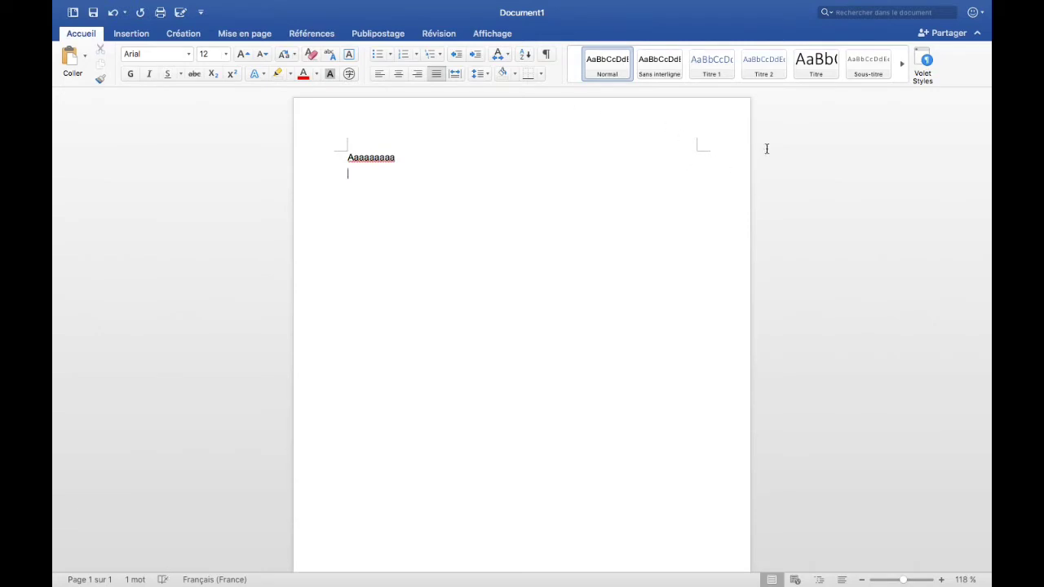
# - Open the Titre 1 style for modification and set its font to Arial at 14 pt
pyautogui.rightClick(717, 73)
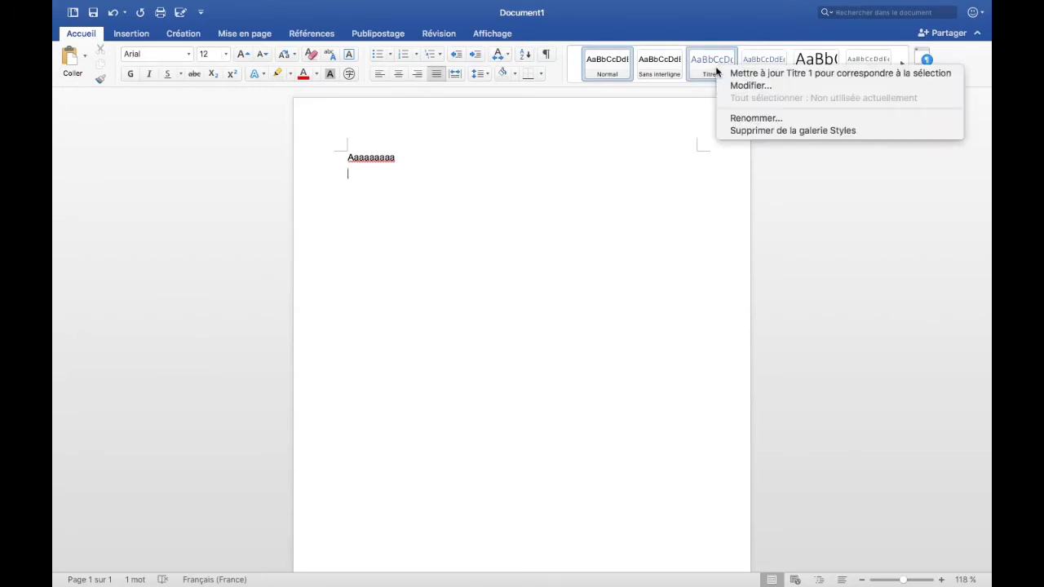
pyautogui.click(729, 84)
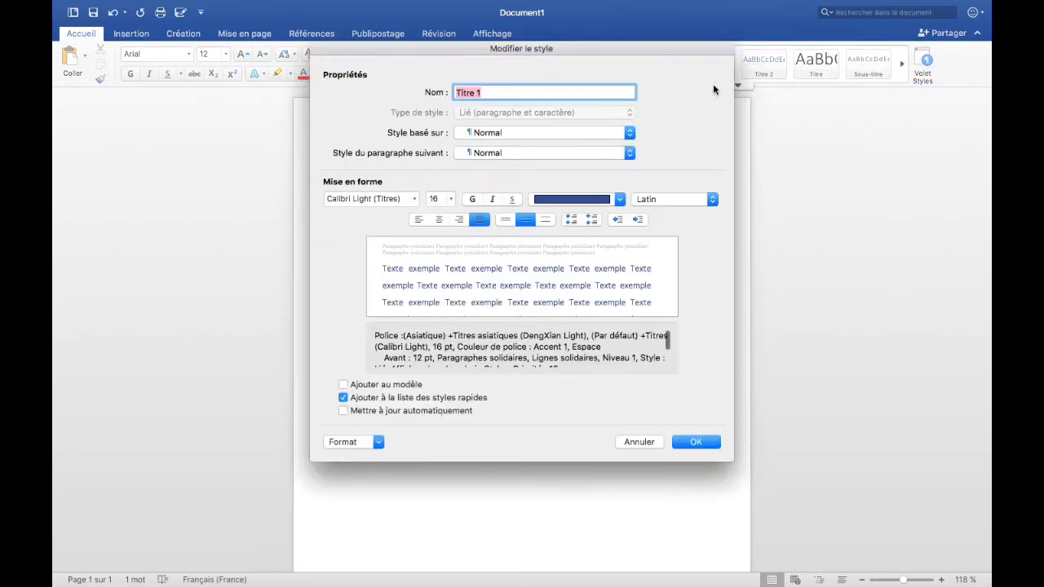
pyautogui.click(451, 199)
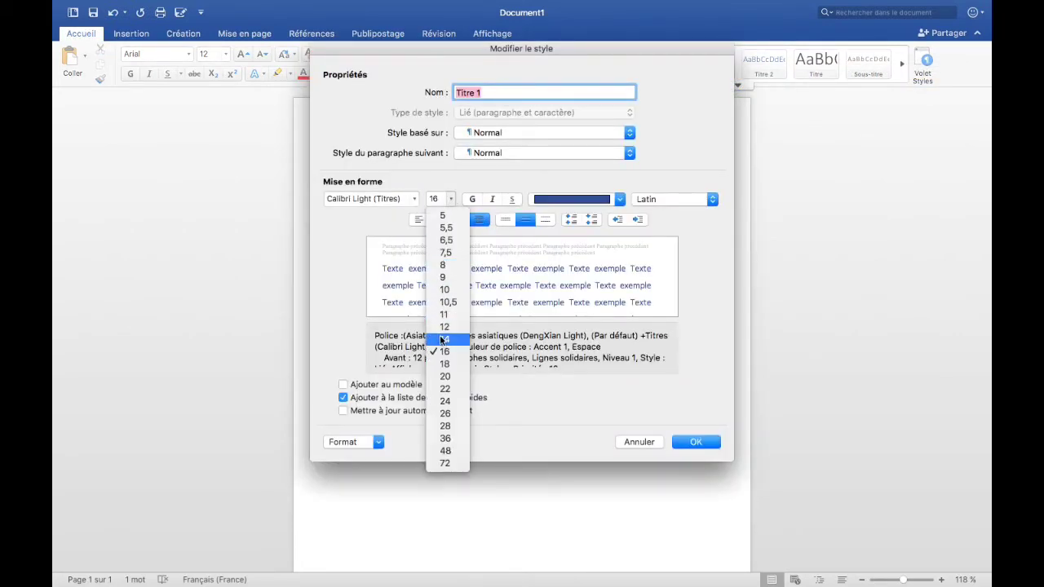
pyautogui.click(442, 338)
pyautogui.click(415, 199)
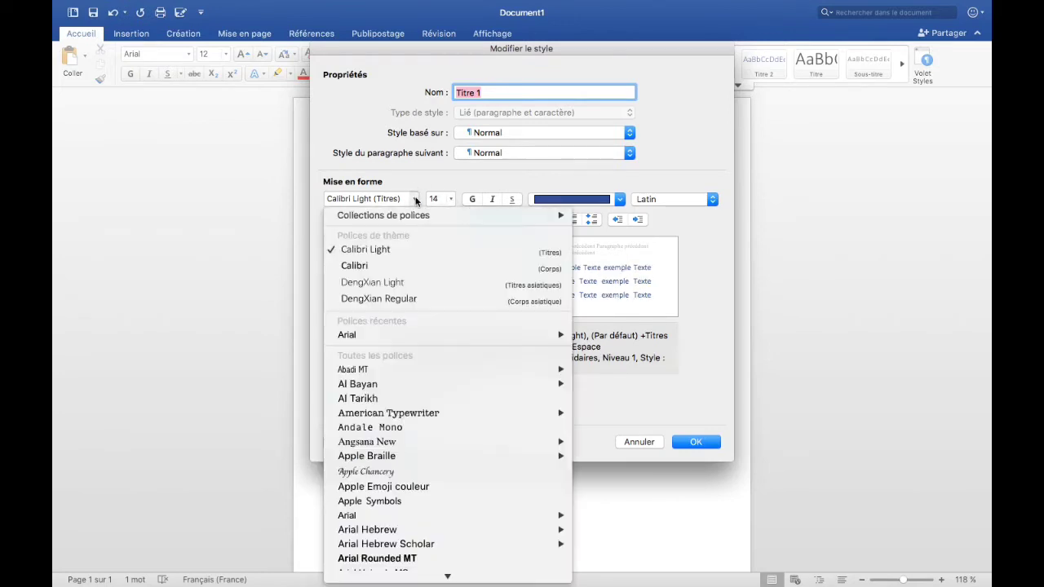
pyautogui.click(371, 333)
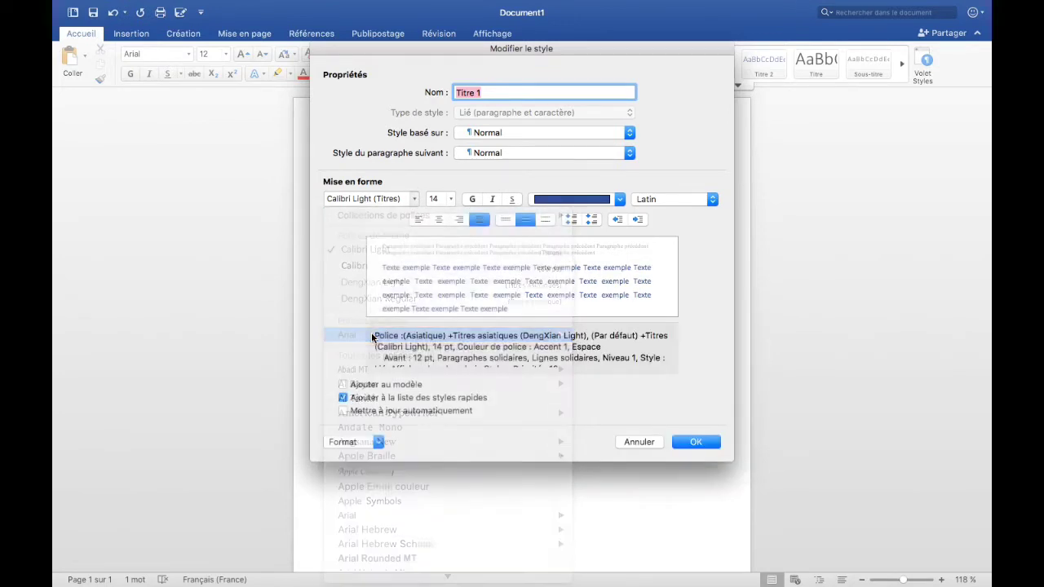
# - Make the Titre 1 style's text black, bold and underlined
pyautogui.click(620, 200)
pyautogui.click(562, 258)
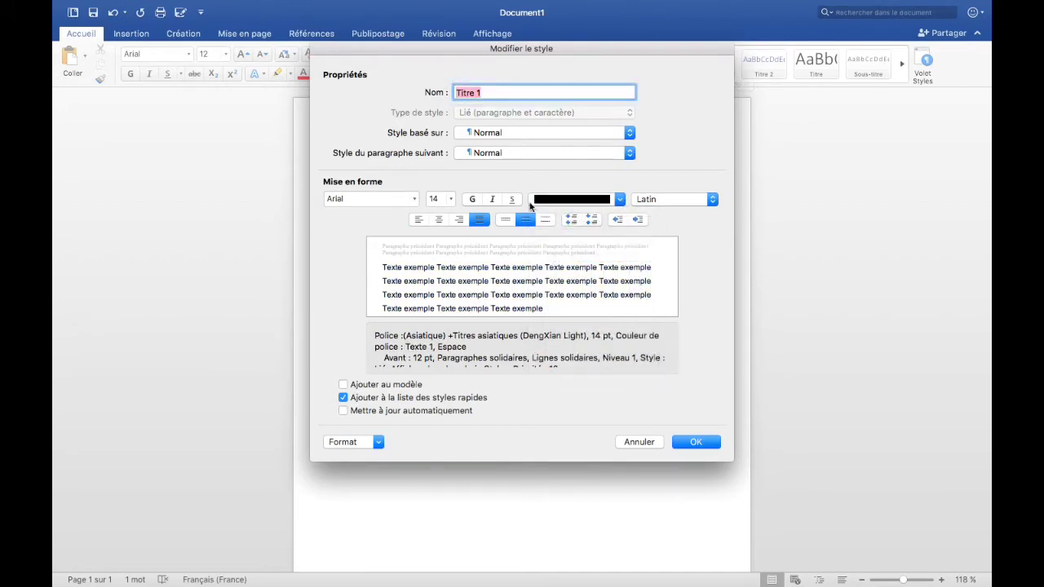
pyautogui.click(473, 198)
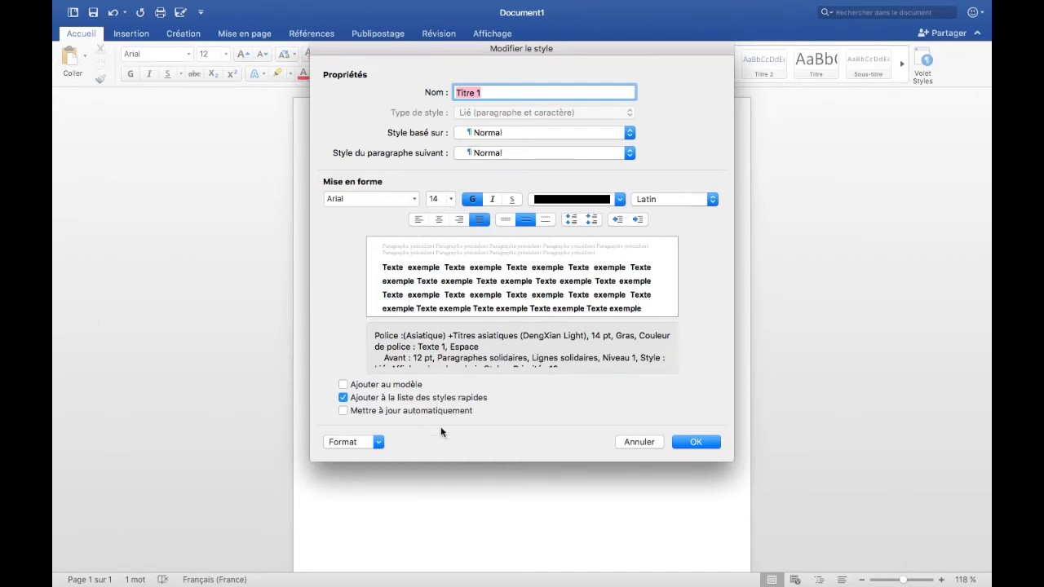
pyautogui.click(514, 201)
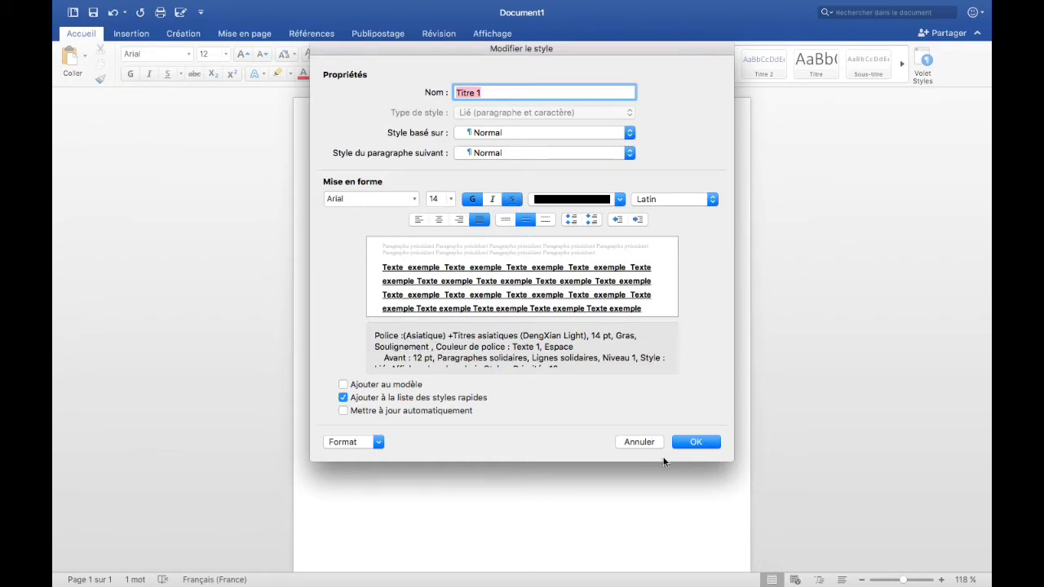
# - Add Roman numeral numbering (I., II., III.) to the Titre 1 style and save the style changes
pyautogui.click(378, 441)
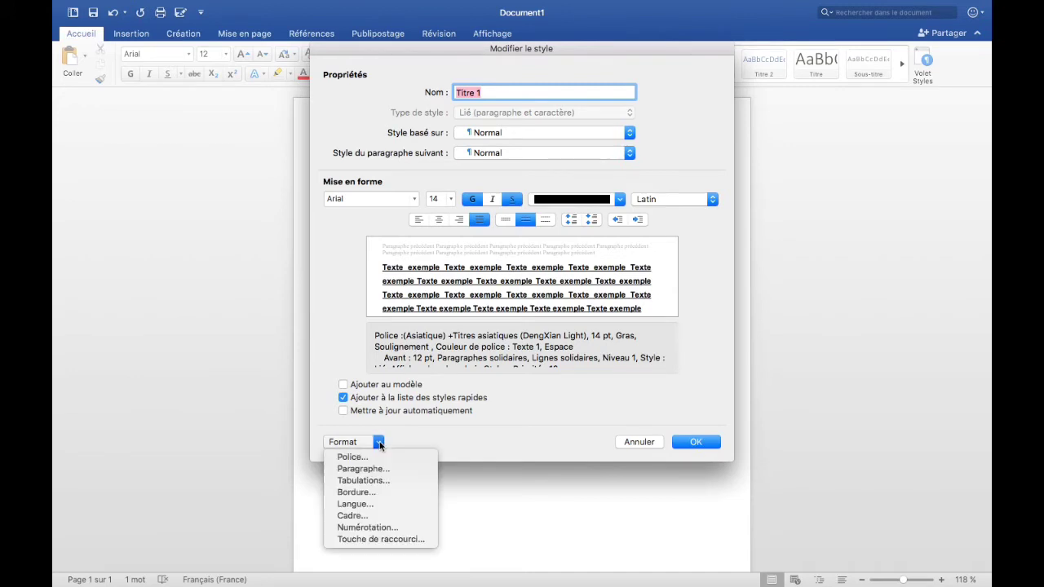
pyautogui.click(377, 526)
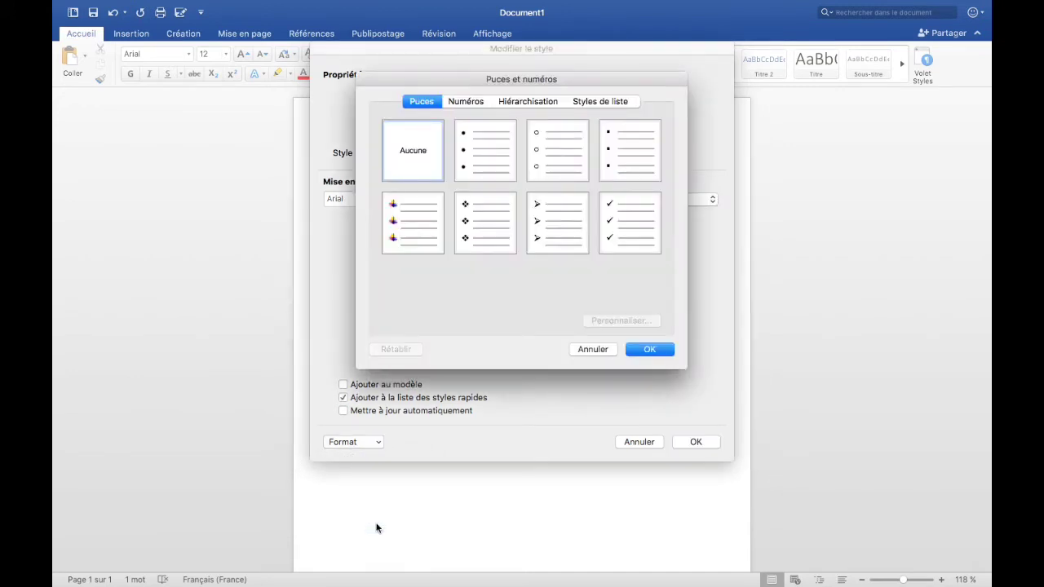
pyautogui.click(469, 102)
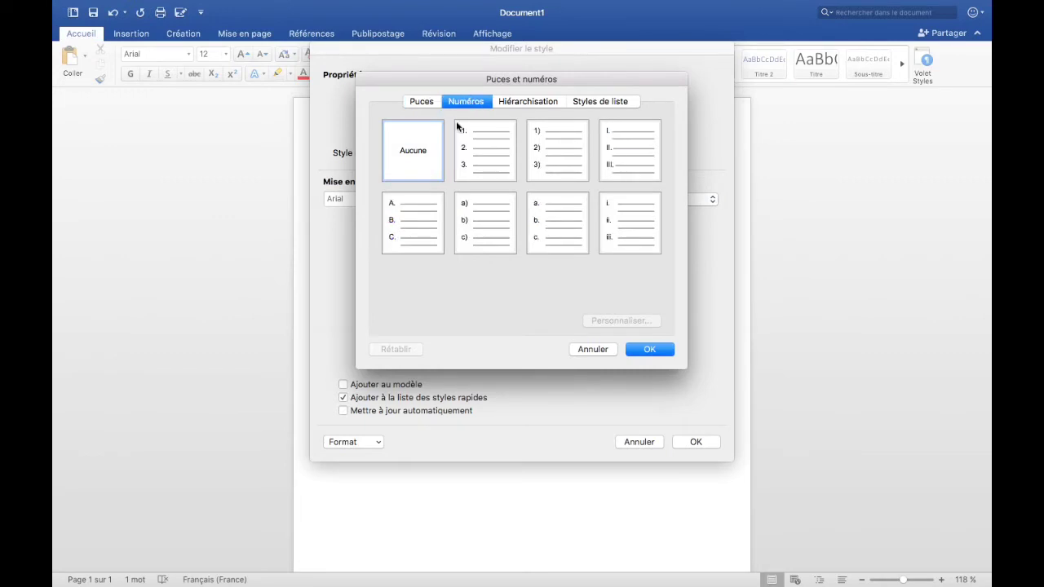
pyautogui.click(528, 101)
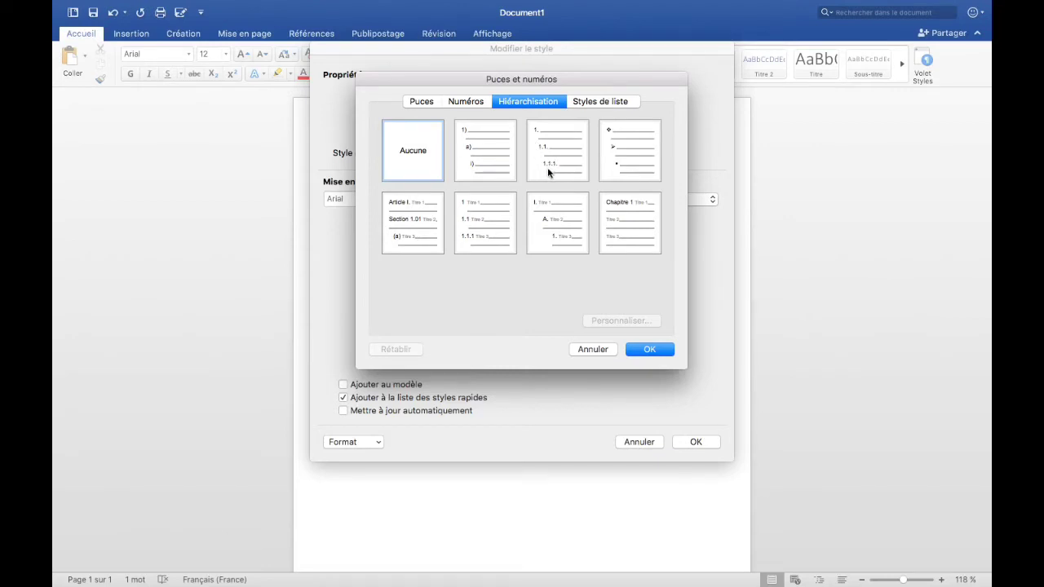
pyautogui.click(462, 104)
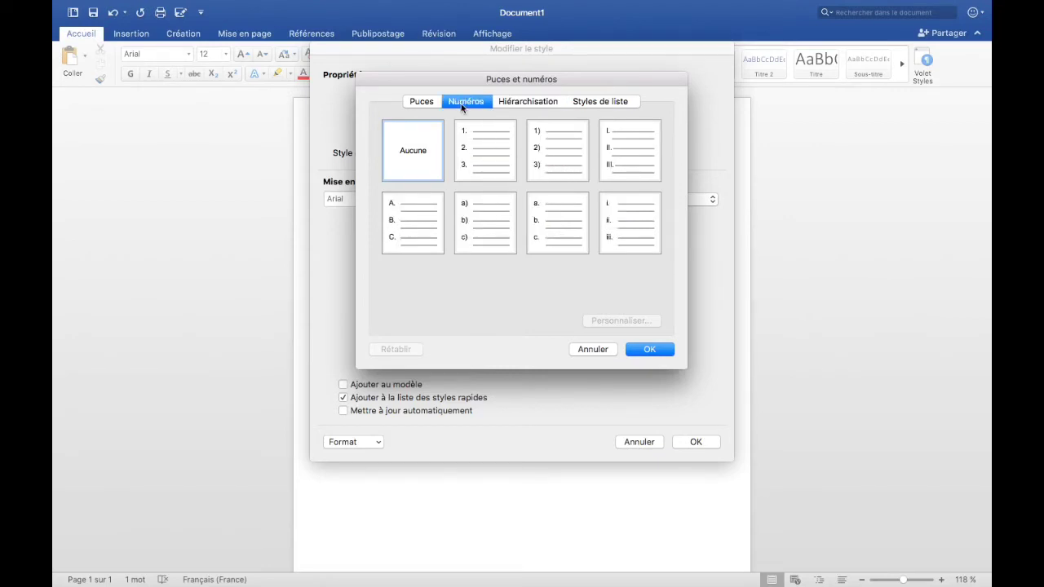
pyautogui.click(628, 152)
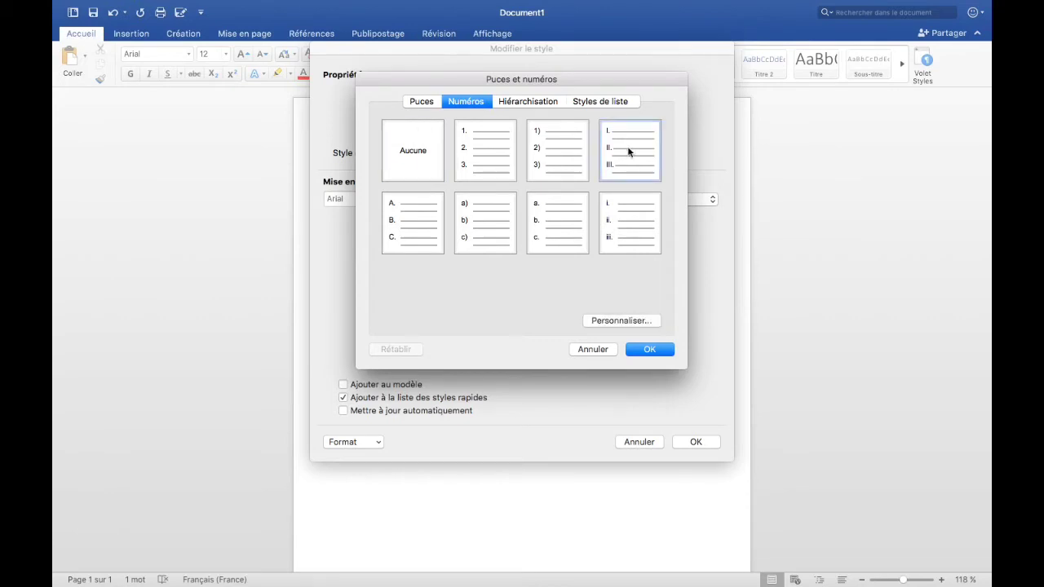
pyautogui.click(651, 351)
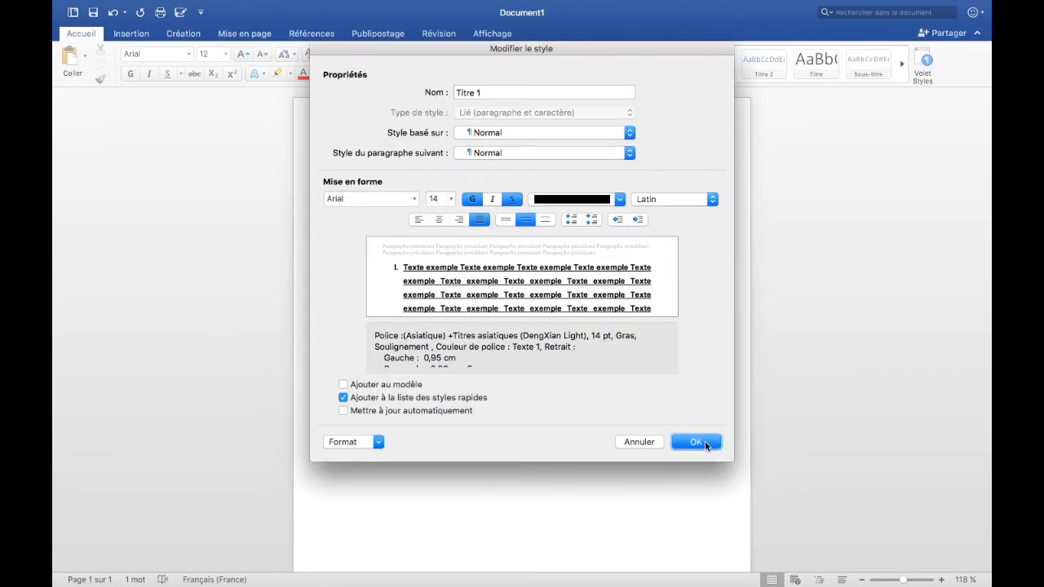
pyautogui.click(704, 442)
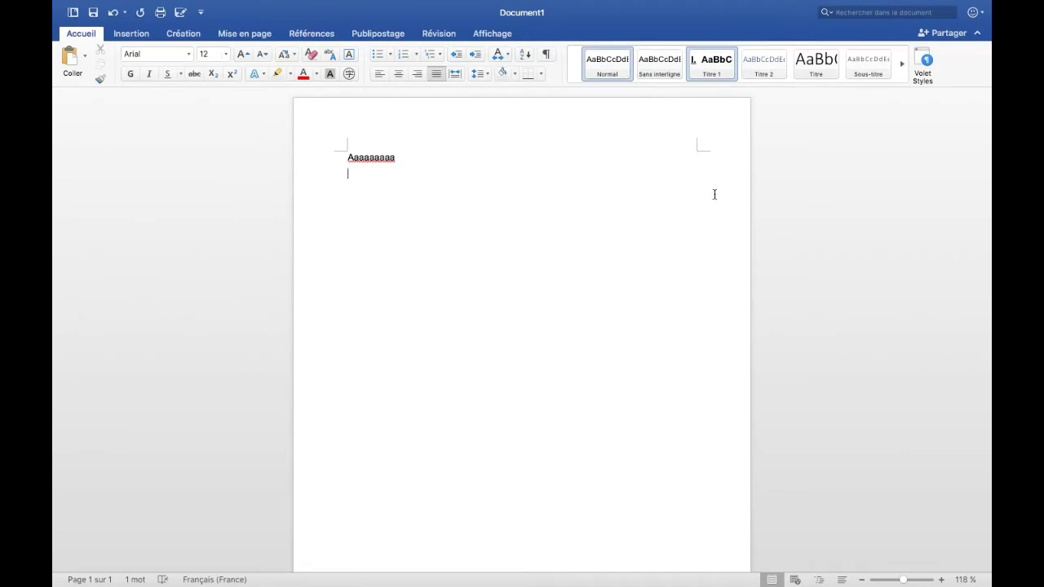
# - Open the Titre 2 style for modification and set its font to Arial with black text
pyautogui.click(765, 64)
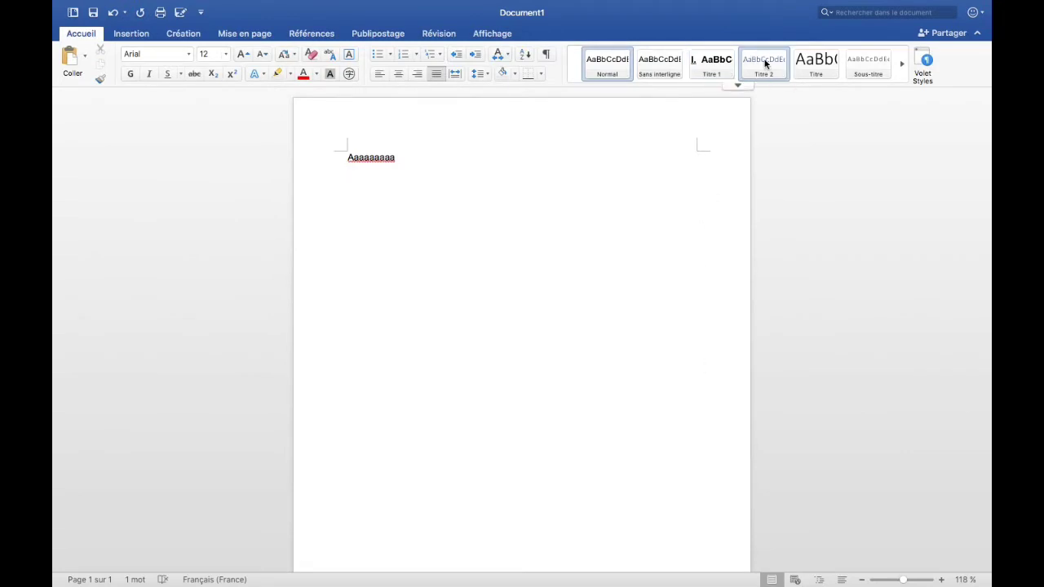
pyautogui.rightClick(765, 64)
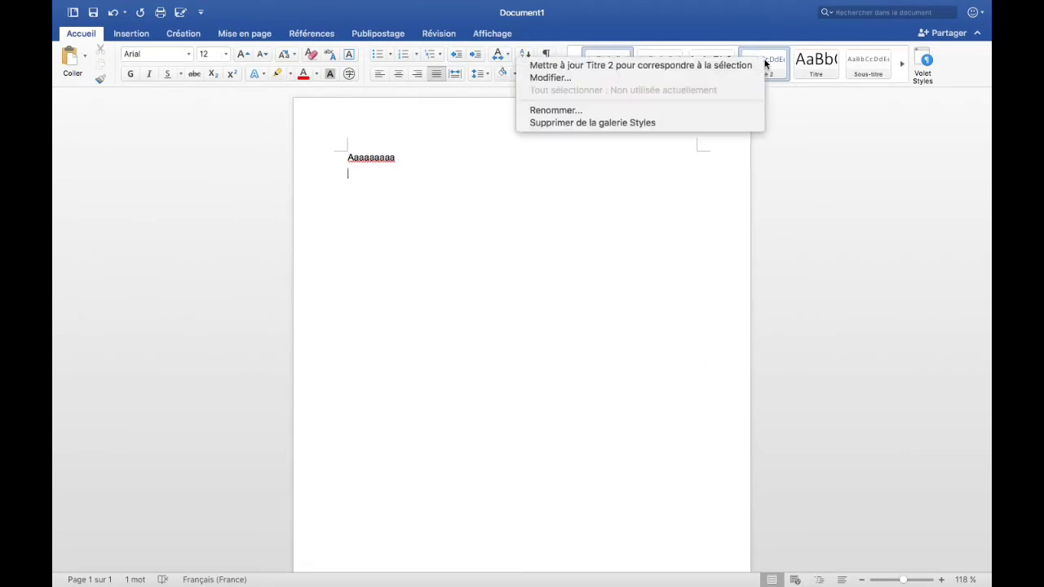
pyautogui.click(703, 78)
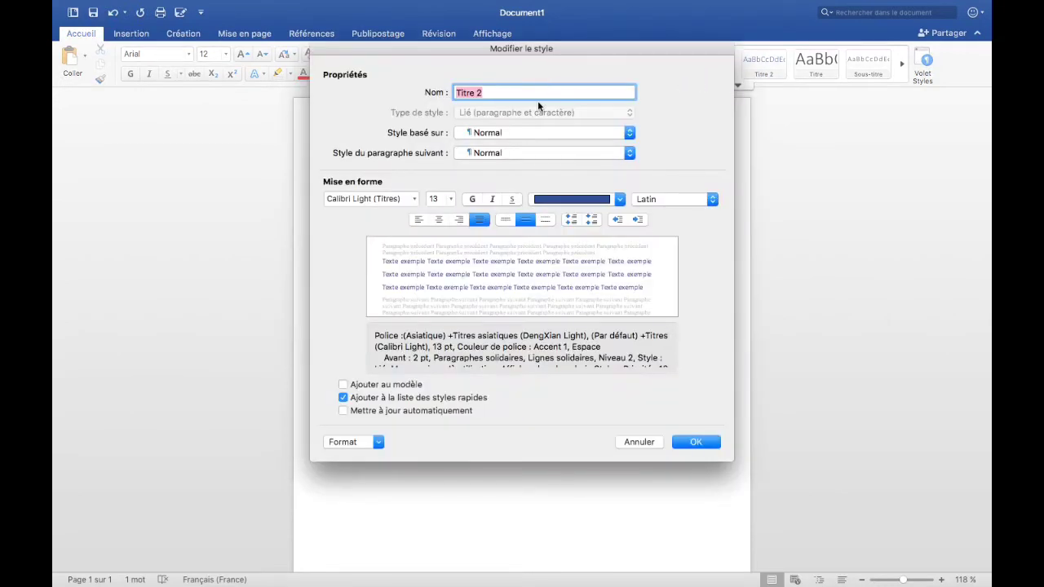
pyautogui.click(416, 197)
pyautogui.click(379, 334)
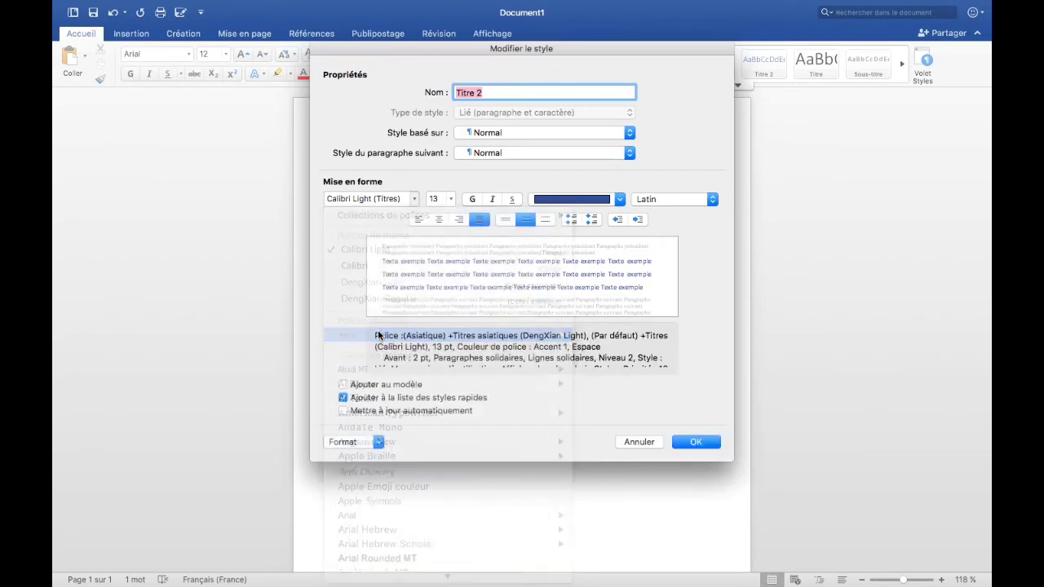
pyautogui.click(620, 199)
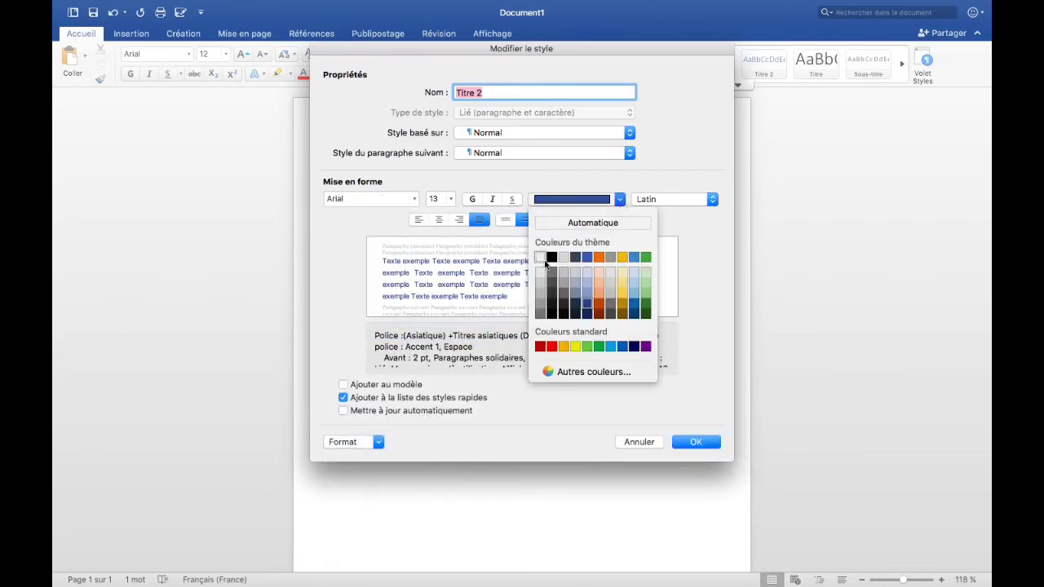
pyautogui.click(553, 259)
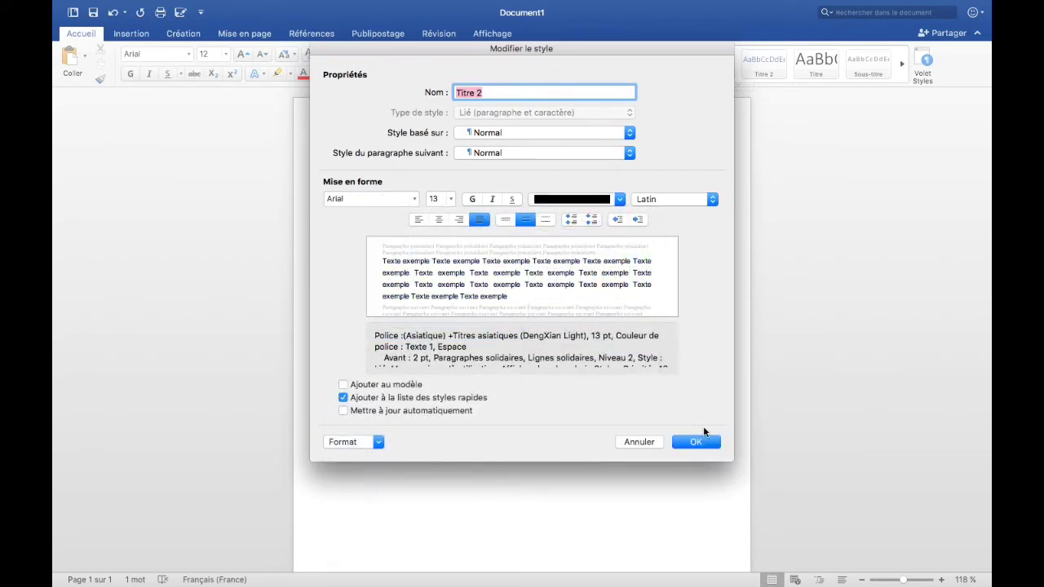
# - Underline the Titre 2 style's text and increase its left indent to 1.25 cm
pyautogui.click(512, 199)
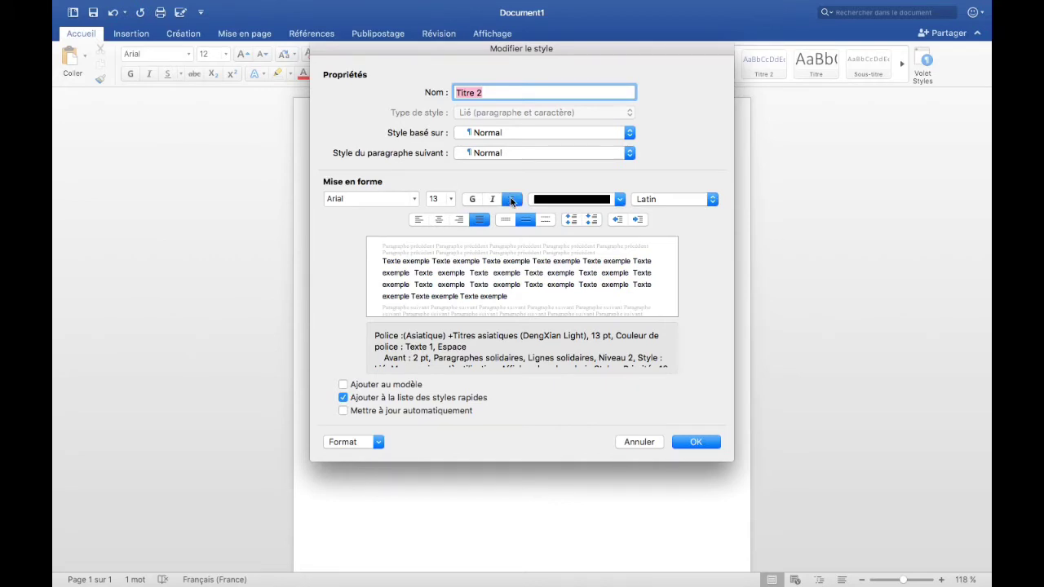
pyautogui.click(637, 219)
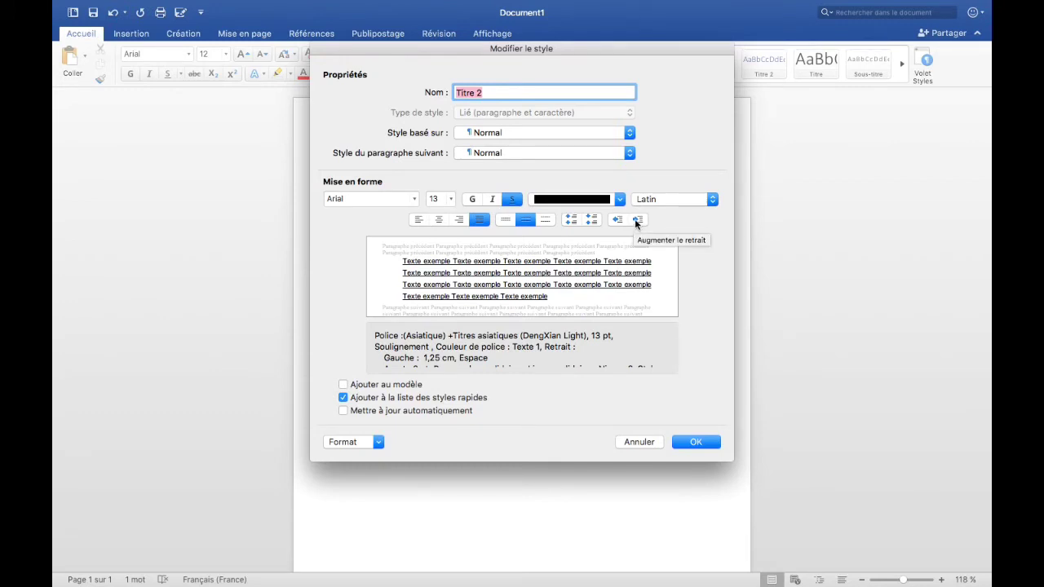
pyautogui.click(512, 202)
pyautogui.click(512, 199)
# - Add A., B., C. letter numbering to the Titre 2 style and save the style changes
pyautogui.click(379, 442)
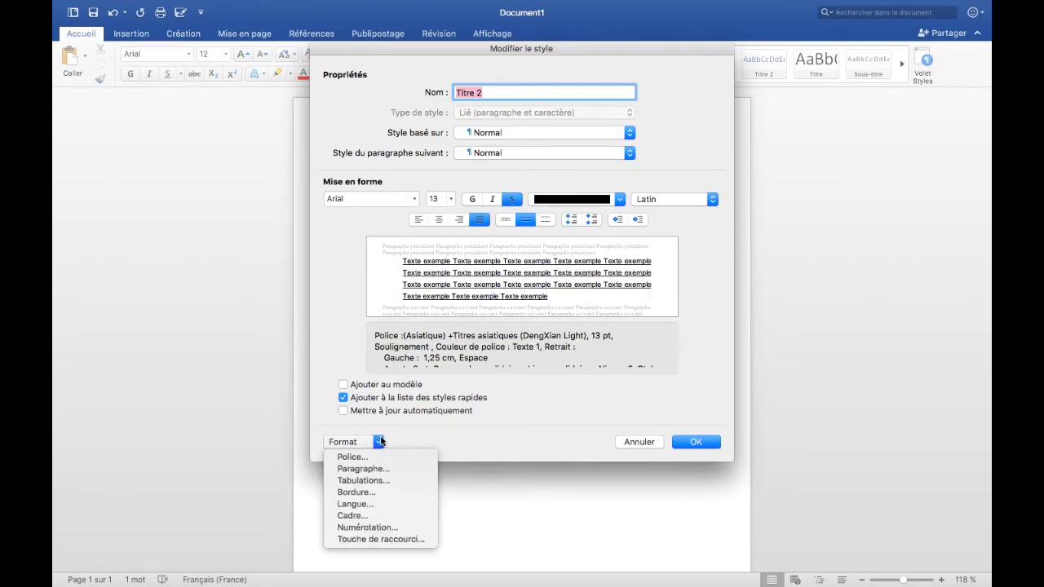
pyautogui.click(359, 528)
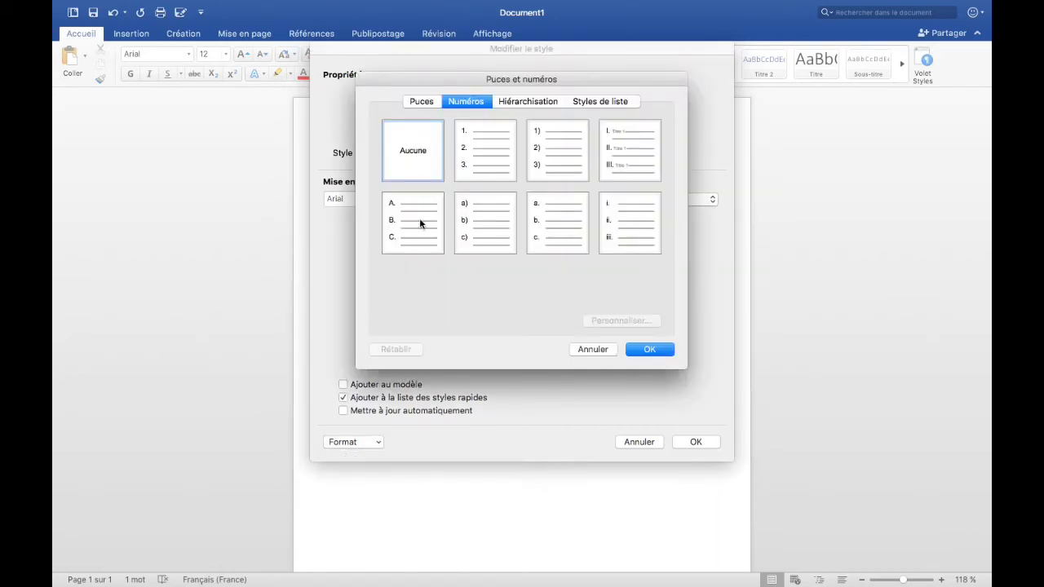
pyautogui.click(419, 218)
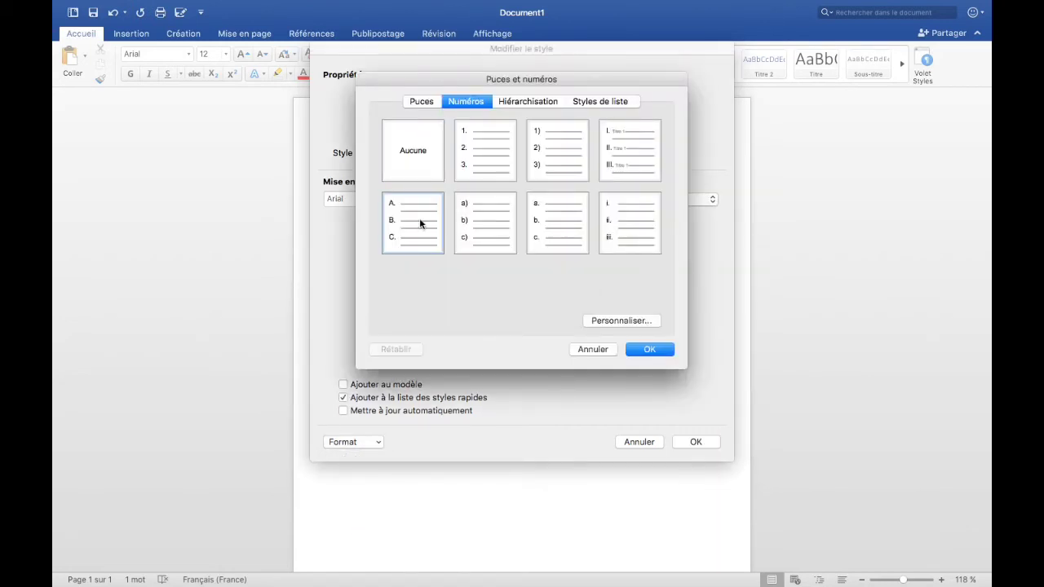
pyautogui.click(653, 350)
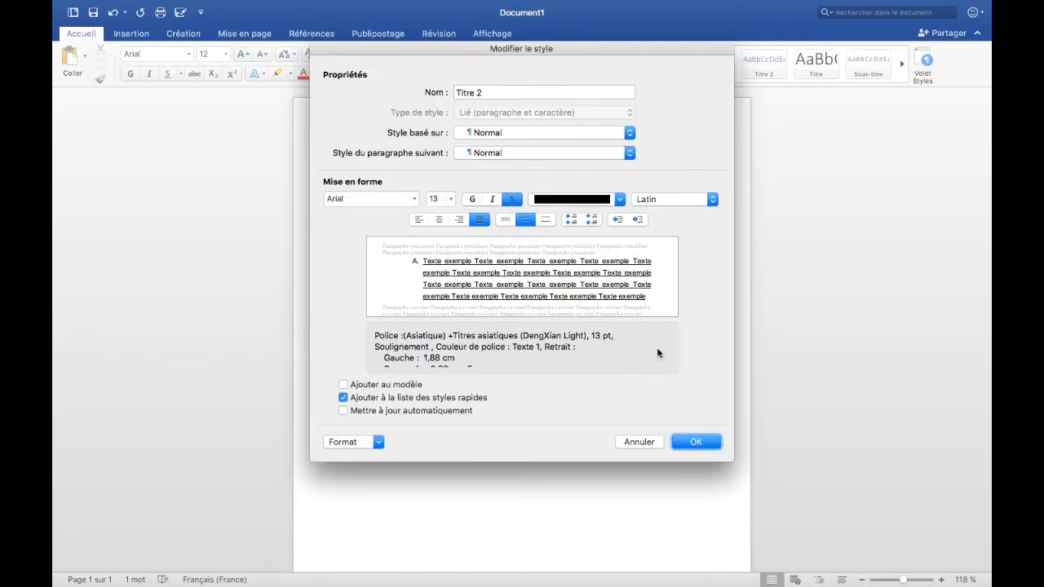
pyautogui.click(702, 442)
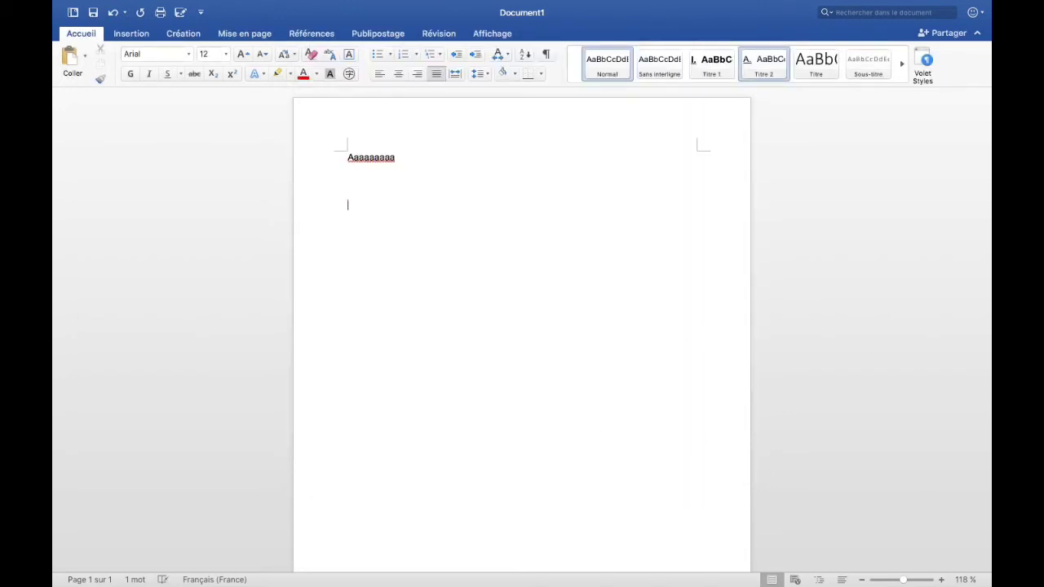
# - Replace the placeholder text with the lines "Introduction" and "Présentation du dossier"
pyautogui.moveTo(347, 155); pyautogui.dragTo(426, 161)
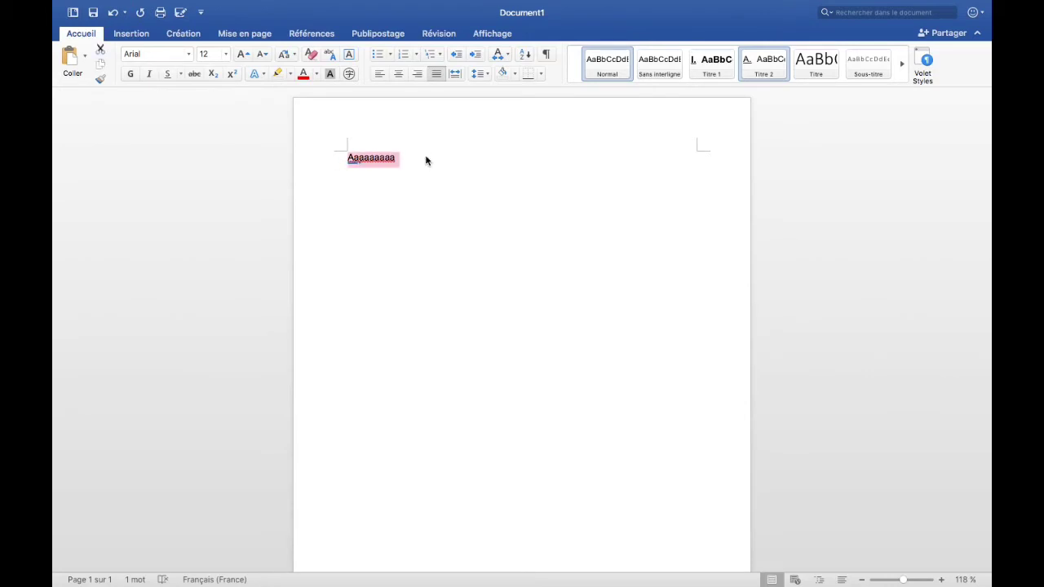
pyautogui.press('BackSpace')
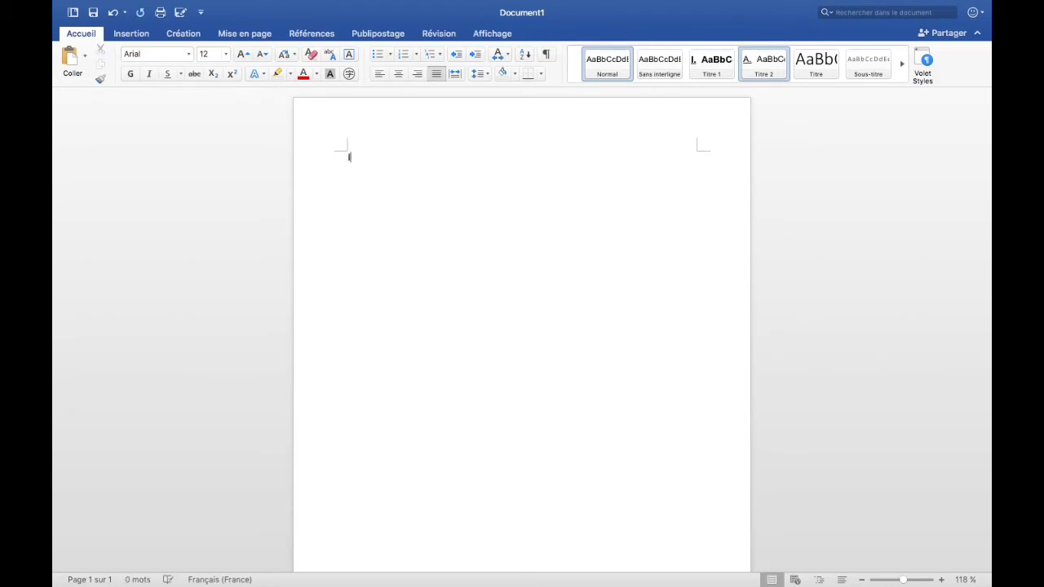
pyautogui.write('Introdu')
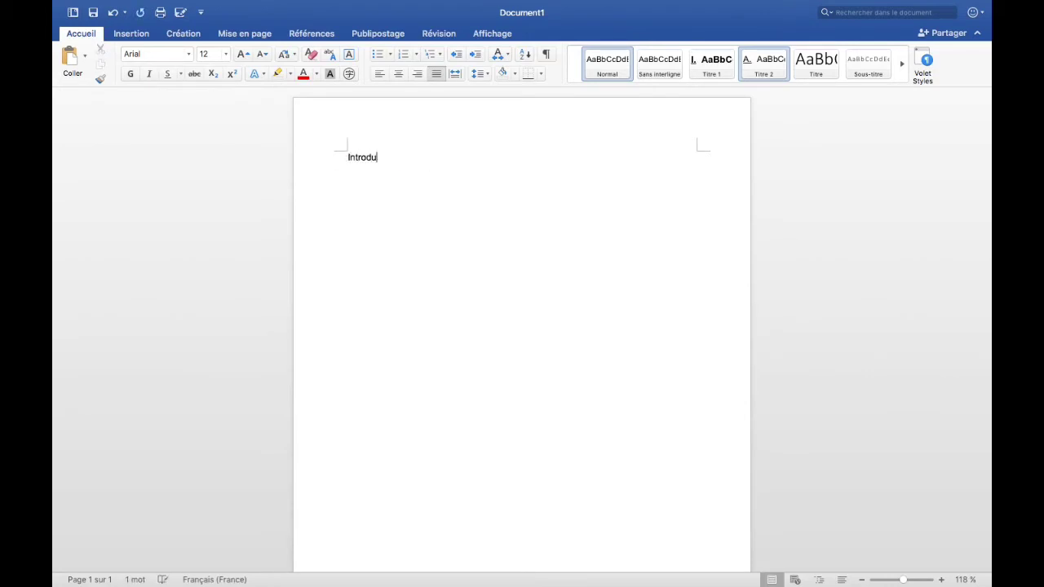
pyautogui.write('ction')
pyautogui.write('Pr')
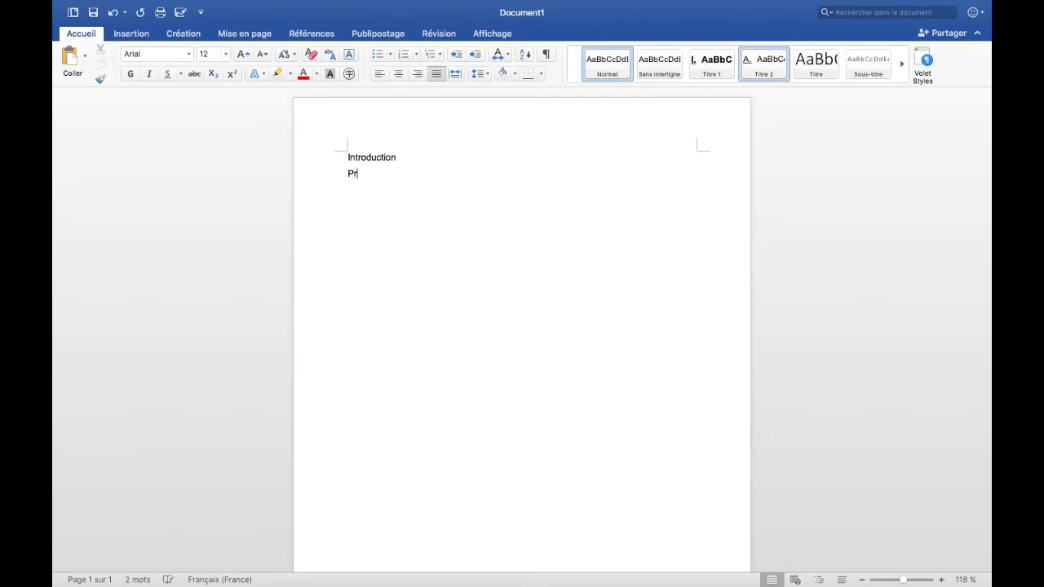
pyautogui.write('éentation du dossier')
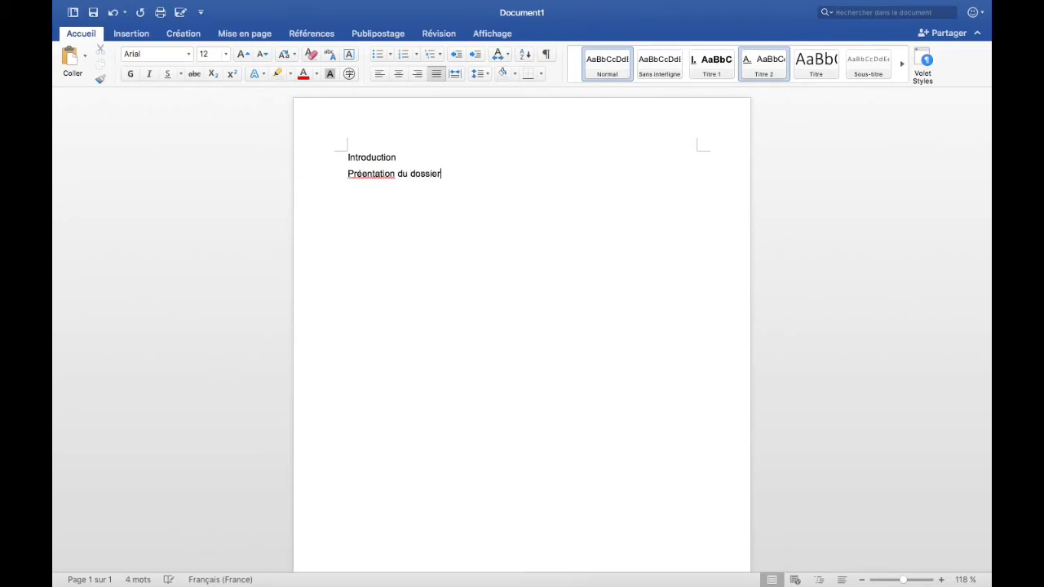
pyautogui.press('Return')
pyautogui.click(362, 173)
pyautogui.write('s')
# - Add the lines "Présentation de la situation", "Analyse de la situation", "Réajustement" and "Conclusion" below "Présentation du dossier"
pyautogui.click(457, 172)
pyautogui.write('P')
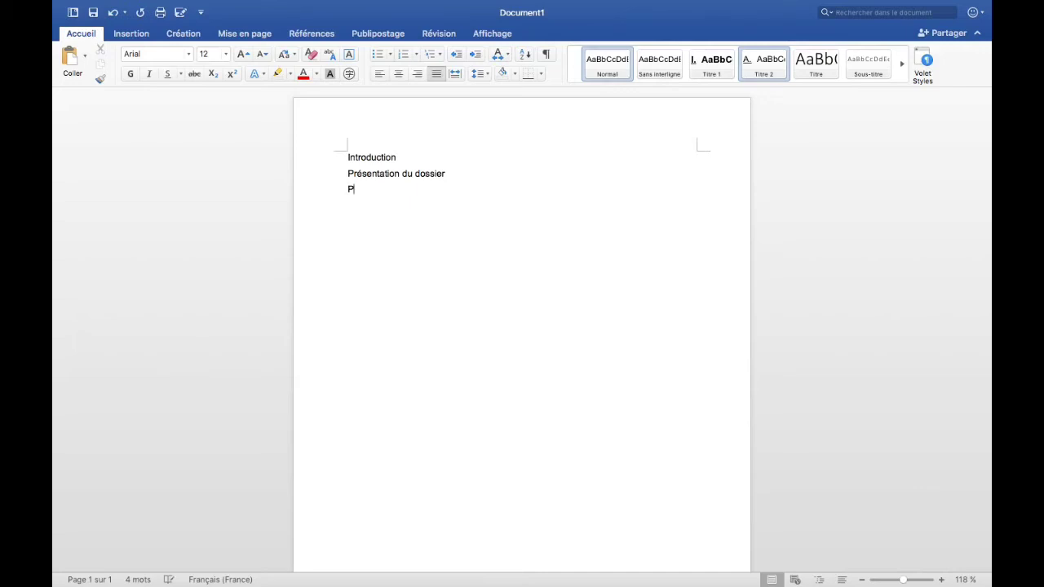
pyautogui.write('résentation de la sit')
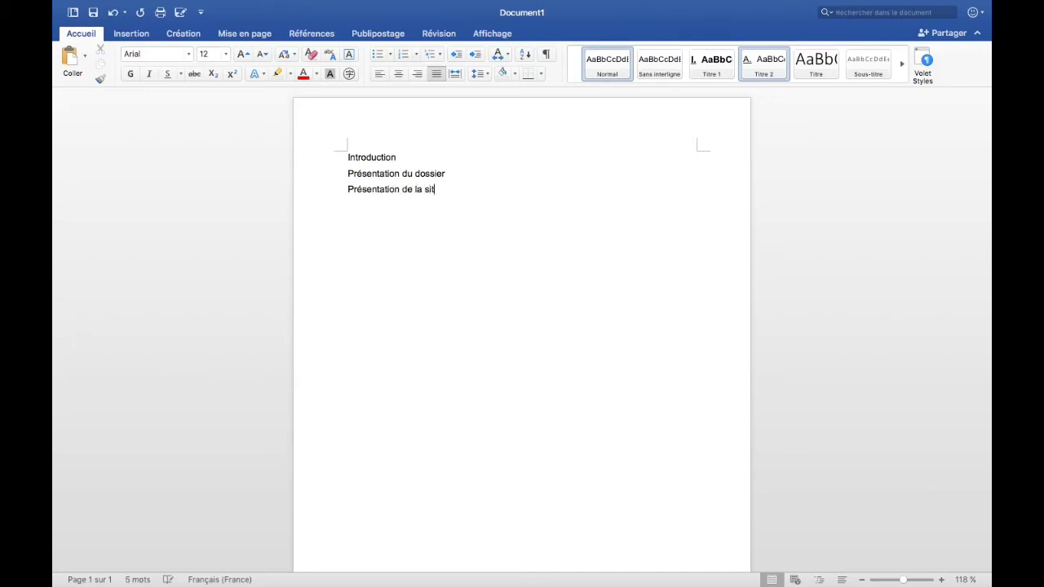
pyautogui.write('uation')
pyautogui.press('Return')
pyautogui.write('de ')
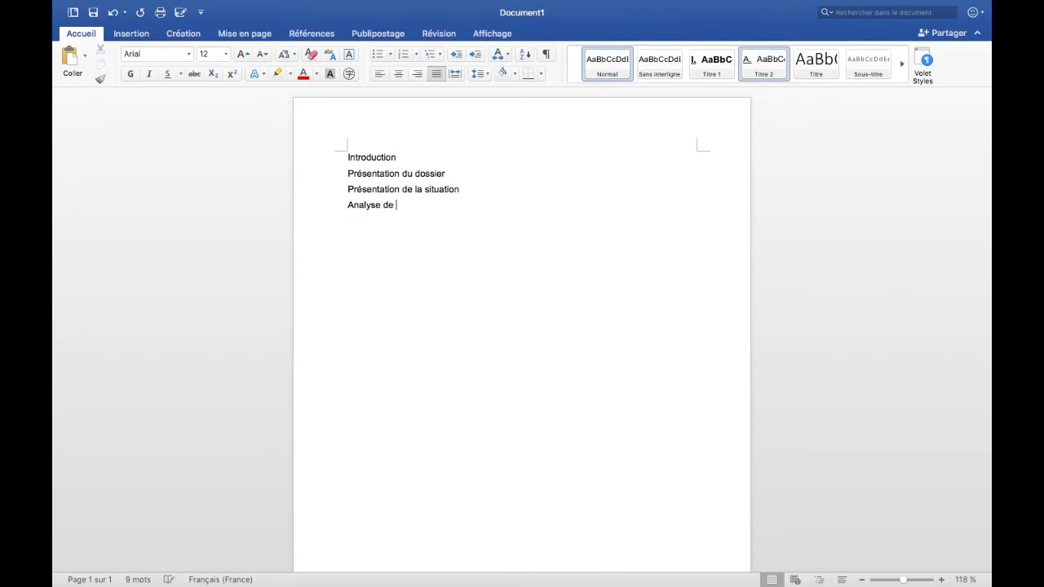
pyautogui.write('la situation ')
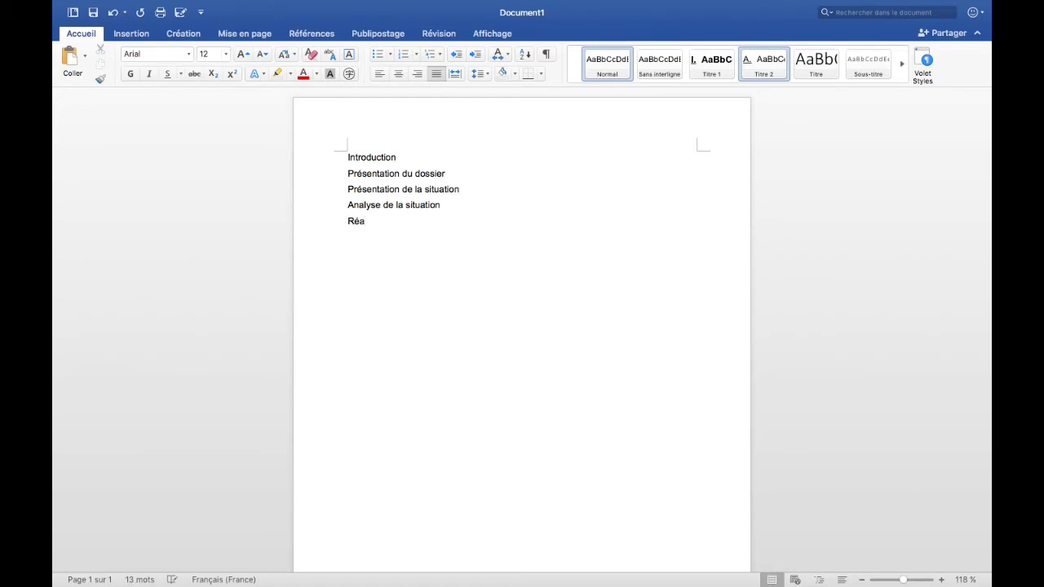
pyautogui.write('Réajustement Concl')
pyautogui.write('usion')
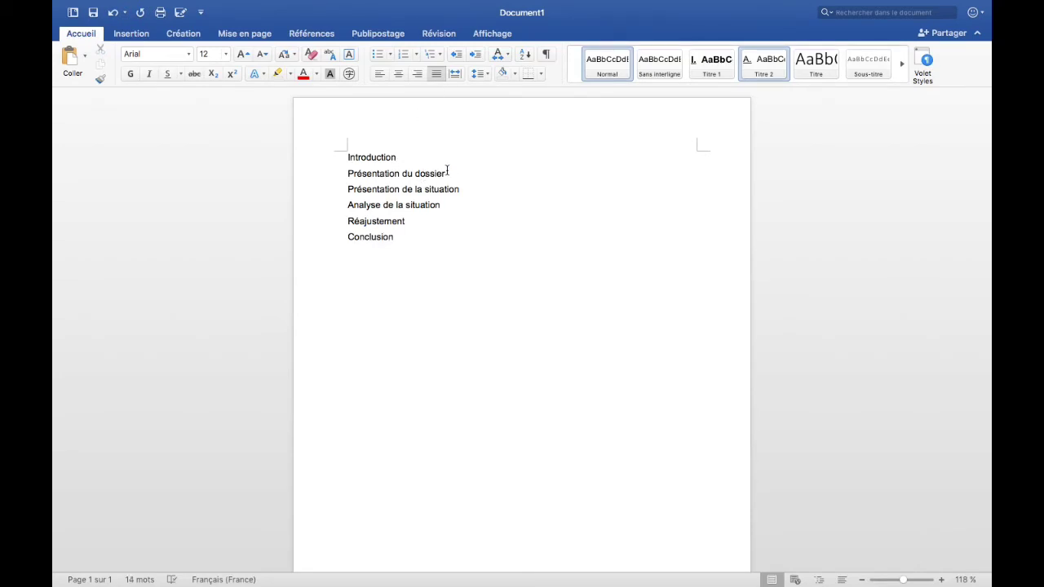
# - Insert the lines "Le sujet" and "Les différentes parties abordées" below "Présentation du dossier"
pyautogui.press('Return')
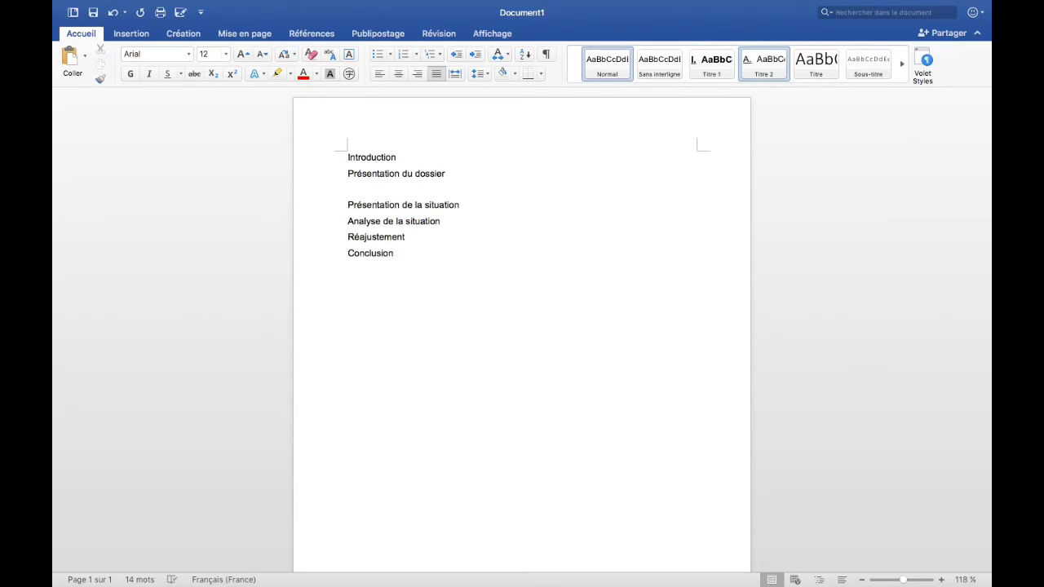
pyautogui.write('Le sujet')
pyautogui.press('Return')
pyautogui.write('Les d')
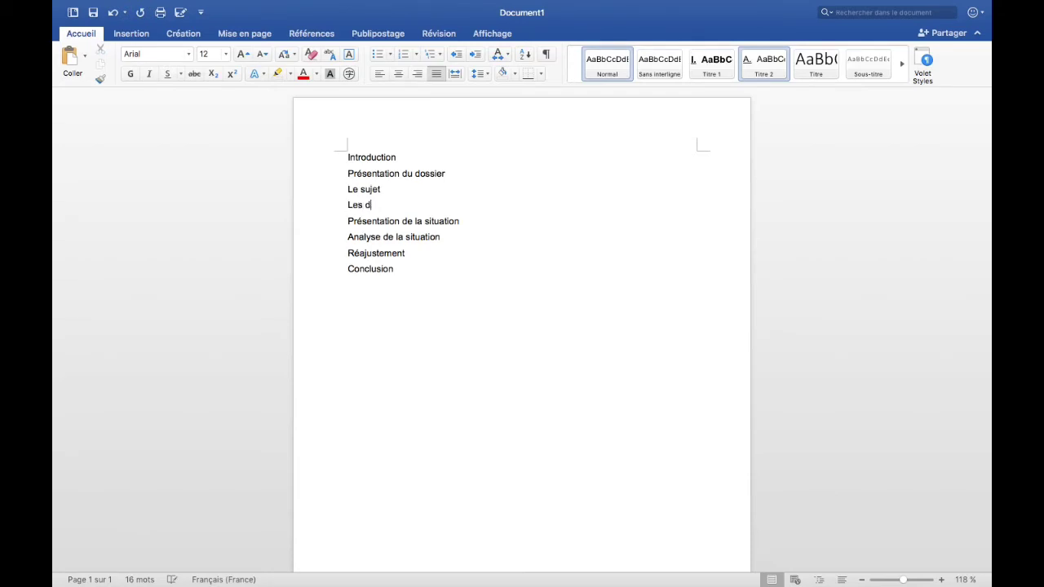
pyautogui.write('iffére,tes parties abordées')
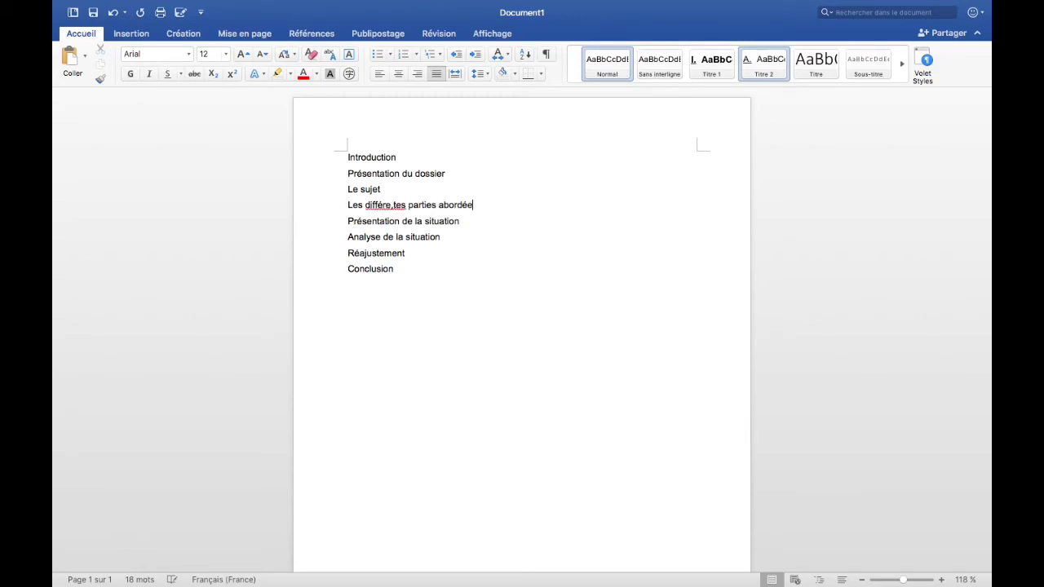
pyautogui.click(393, 205)
pyautogui.press('BackSpace')
pyautogui.write('n')
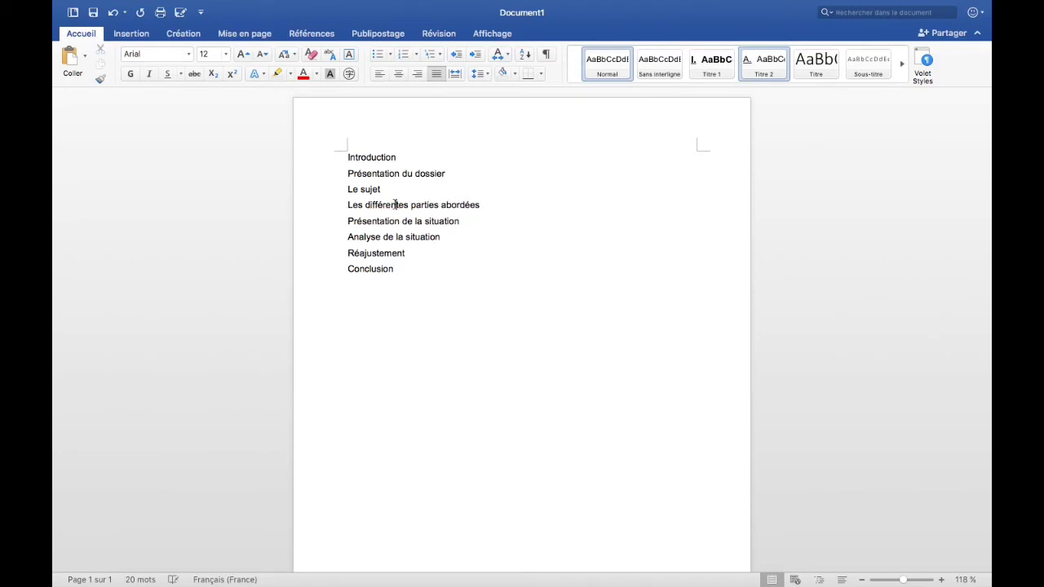
# - Insert the line "Contexte de la situation" below "Présentation de la situation"
pyautogui.click(473, 222)
pyautogui.press('Return')
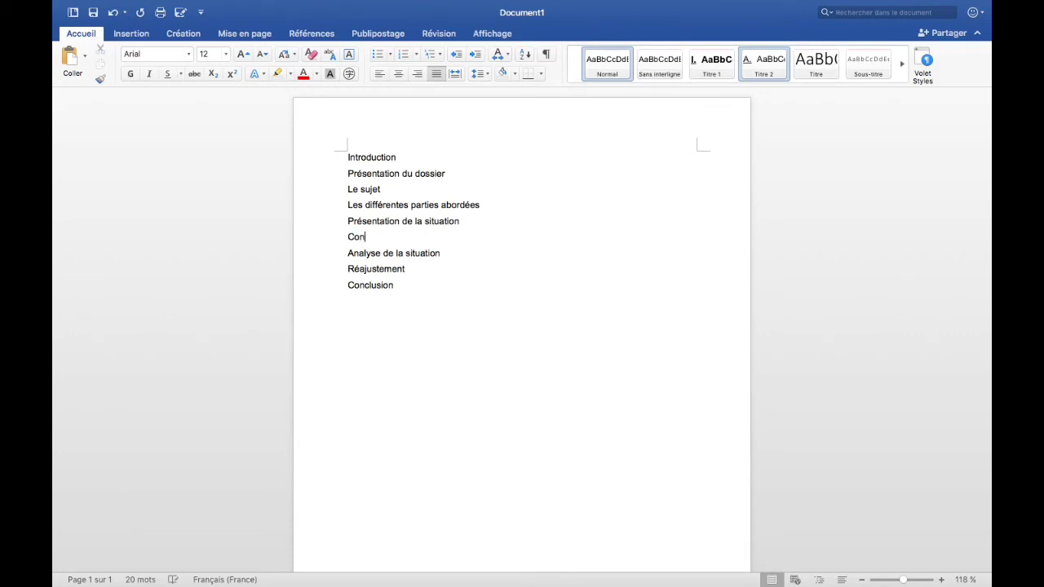
pyautogui.write('Contexte de la situation')
pyautogui.press('Return')
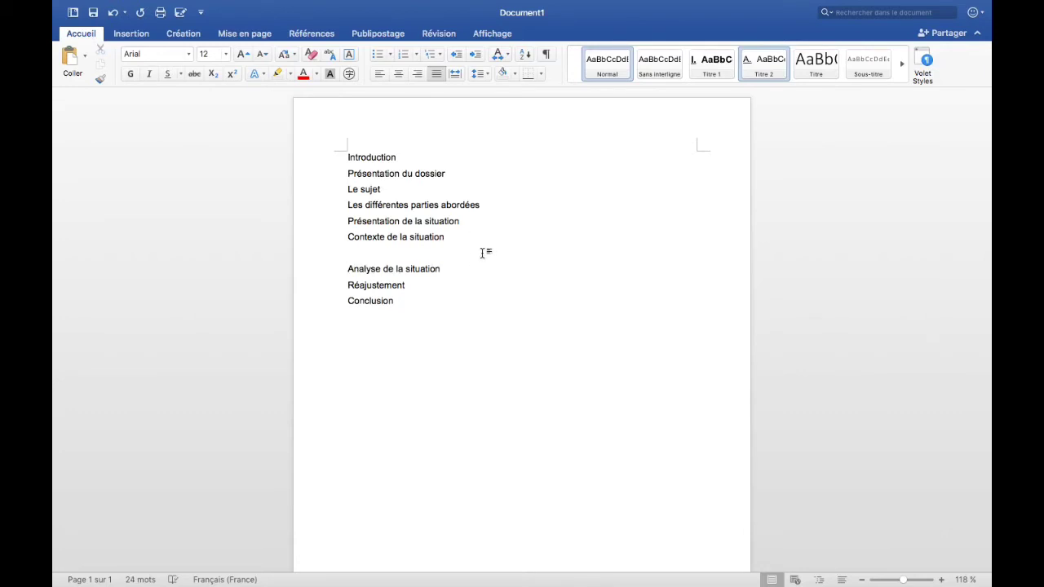
pyautogui.press('BackSpace')
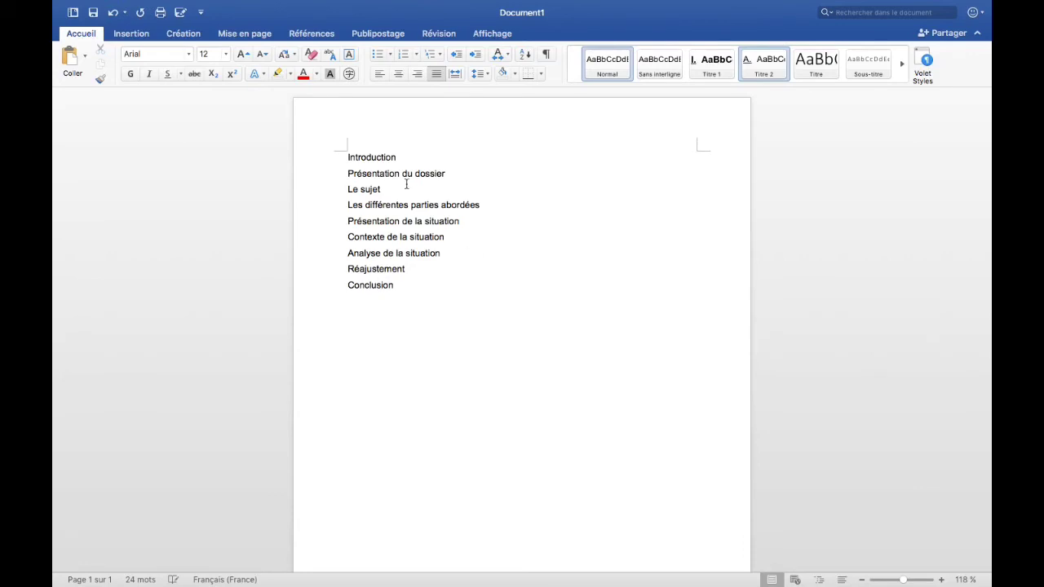
# - Apply the Titre 1 style to "Introduction", "Les différentes parties abordées" and "Présentation de la situation"
pyautogui.moveTo(349, 155); pyautogui.dragTo(405, 152)
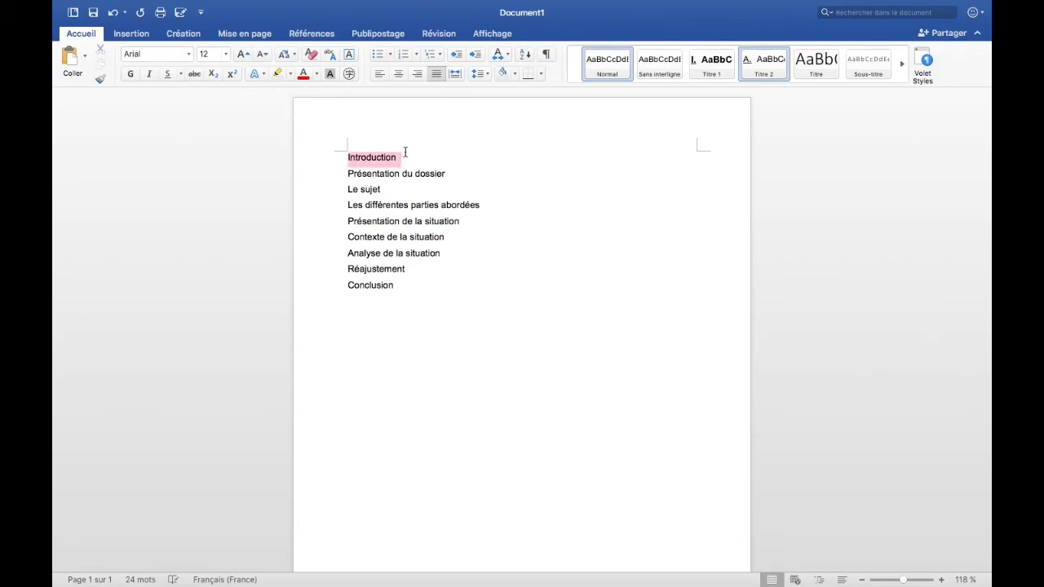
pyautogui.click(724, 65)
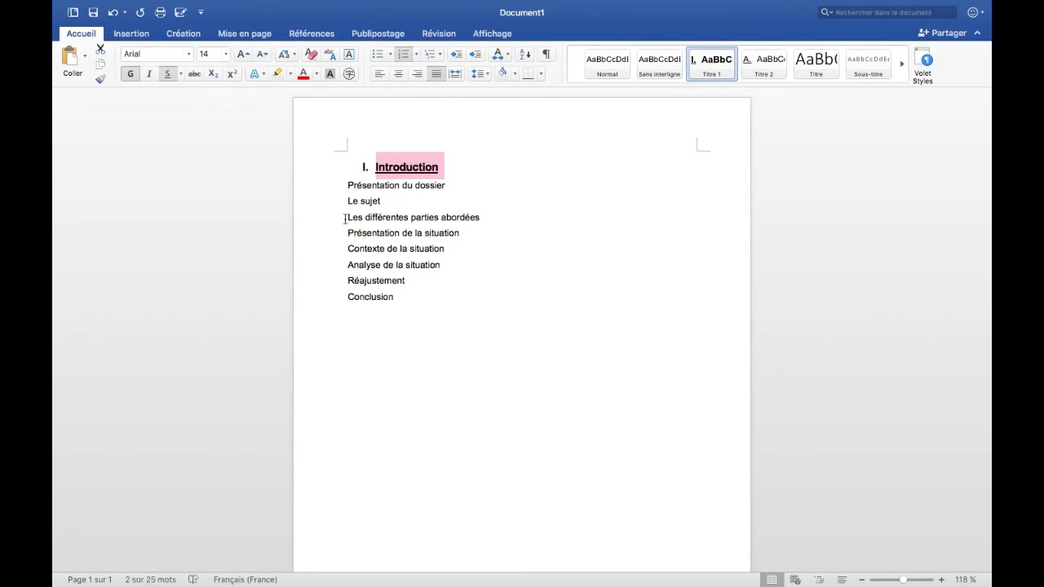
pyautogui.moveTo(345, 218); pyautogui.dragTo(496, 221)
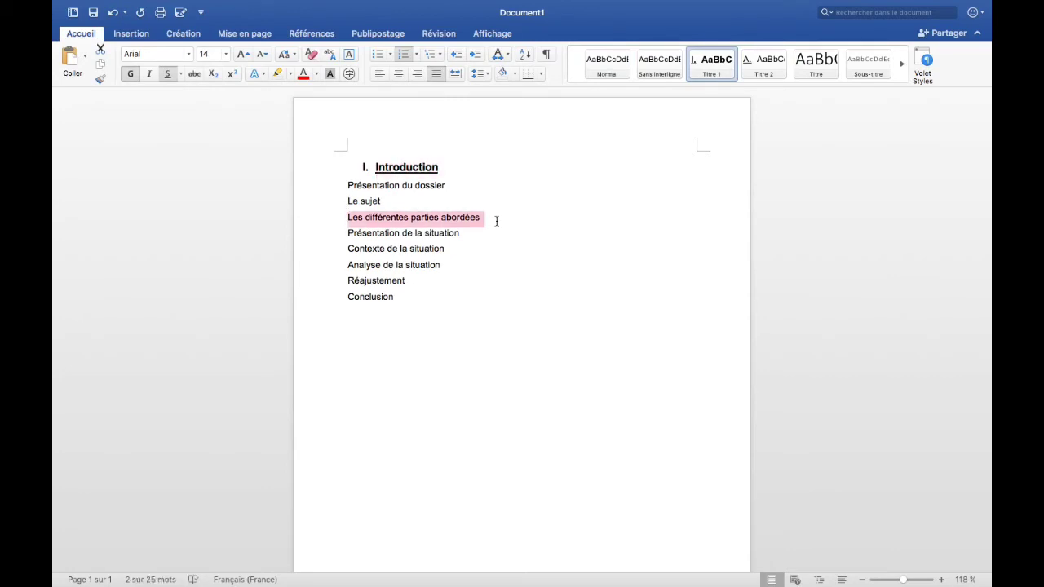
pyautogui.click(710, 63)
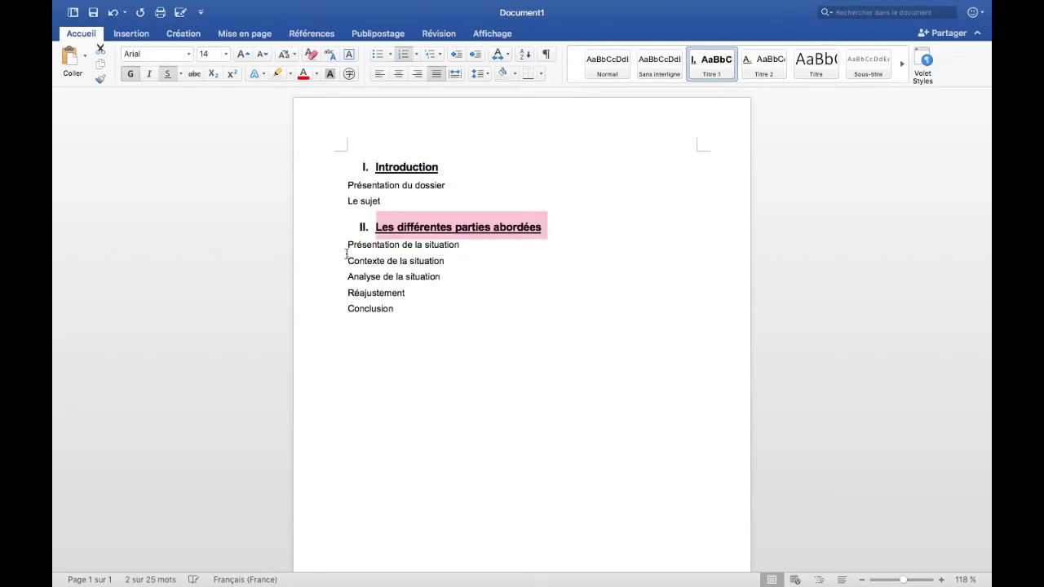
pyautogui.moveTo(348, 246); pyautogui.dragTo(462, 245)
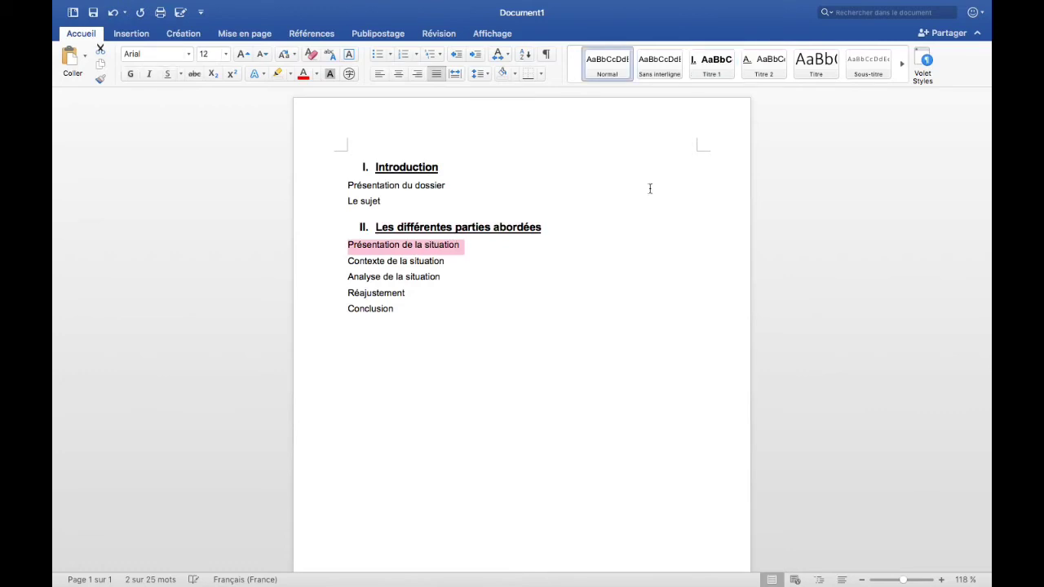
pyautogui.click(703, 64)
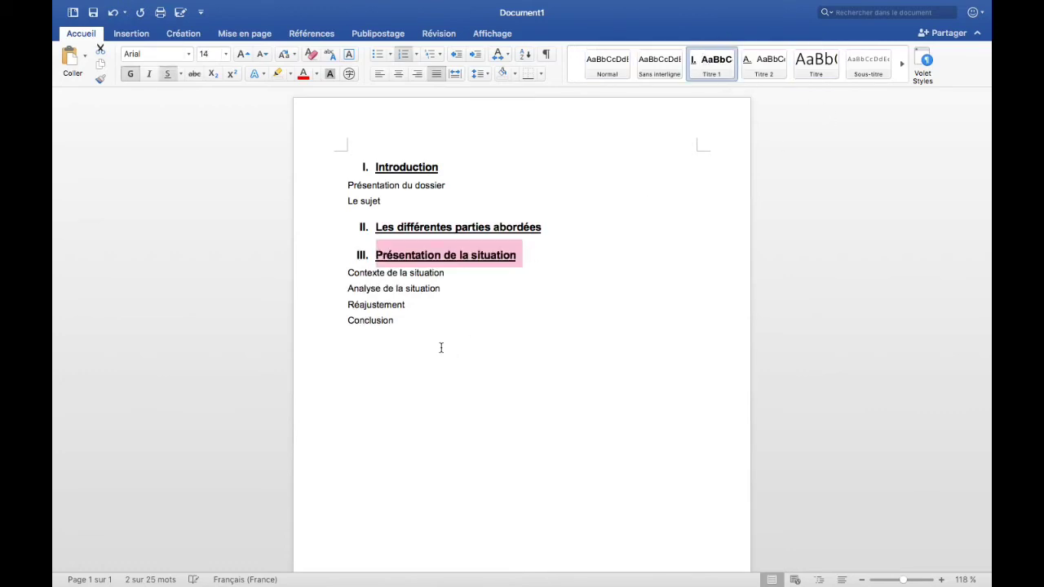
# - Apply the Titre 1 style to "Analyse de la situation", "Réajustement" and "Conclusion"
pyautogui.click(348, 304)
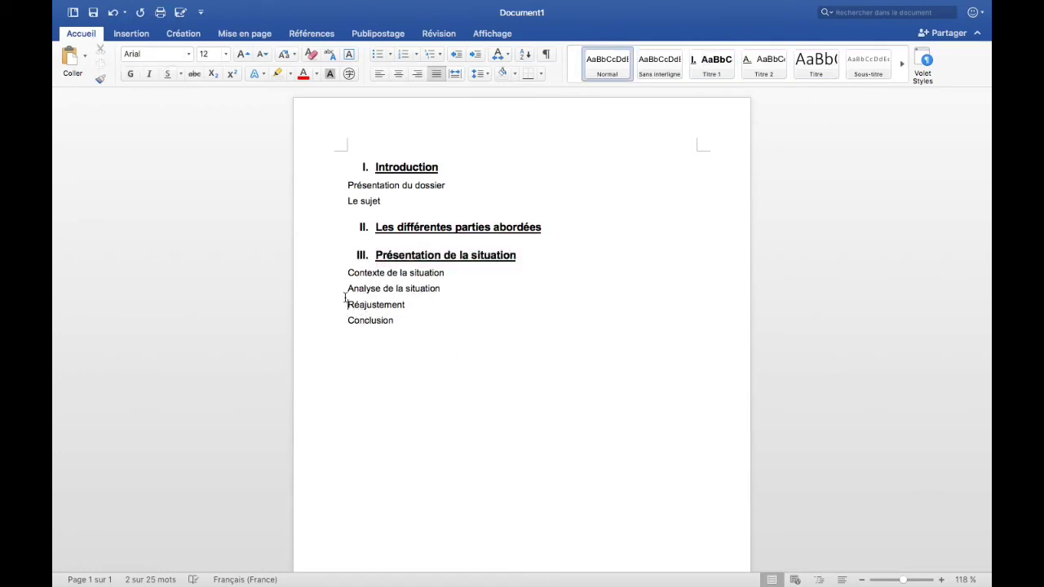
pyautogui.moveTo(348, 285); pyautogui.dragTo(405, 306)
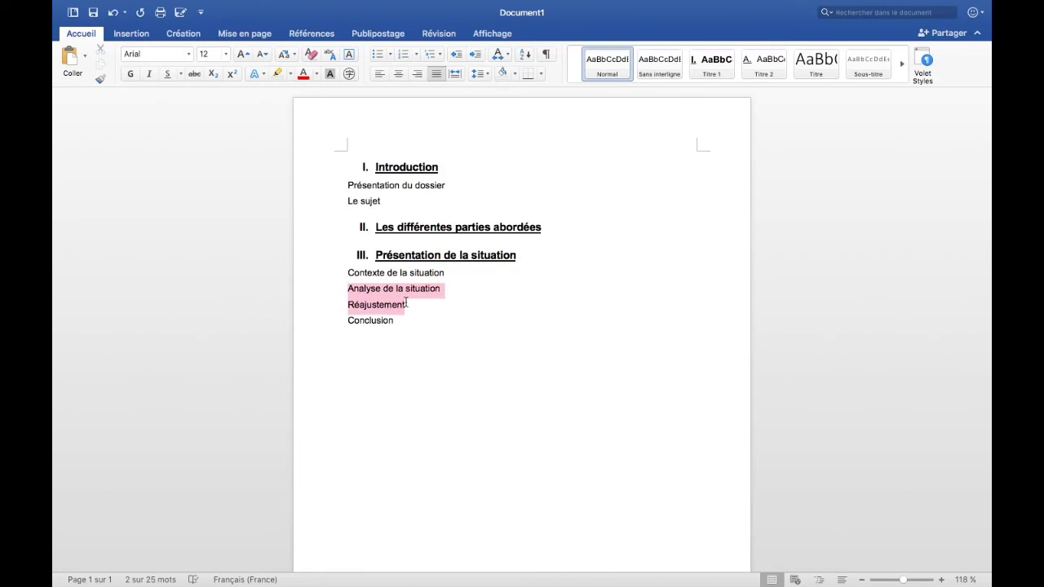
pyautogui.click(710, 66)
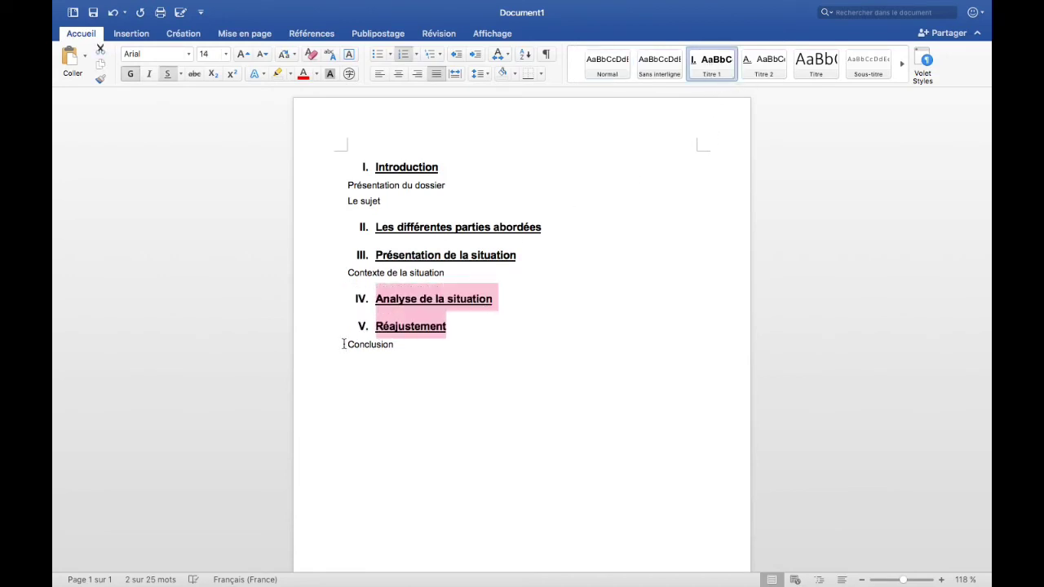
pyautogui.moveTo(346, 344); pyautogui.dragTo(405, 345)
pyautogui.click(716, 59)
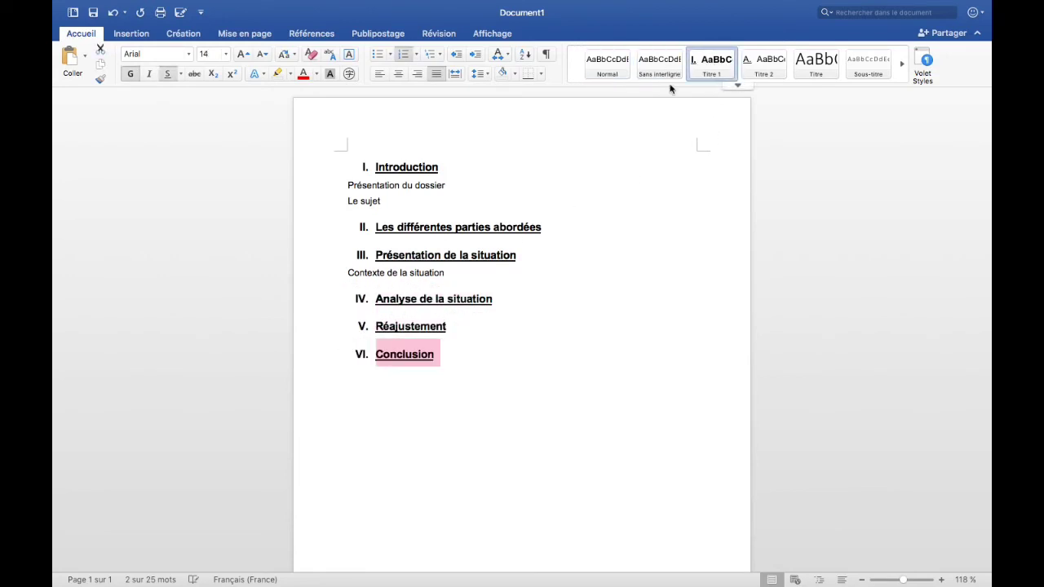
# - Apply the Titre 2 style to "Présentation du dossier" and "Le sujet"
pyautogui.click(463, 188)
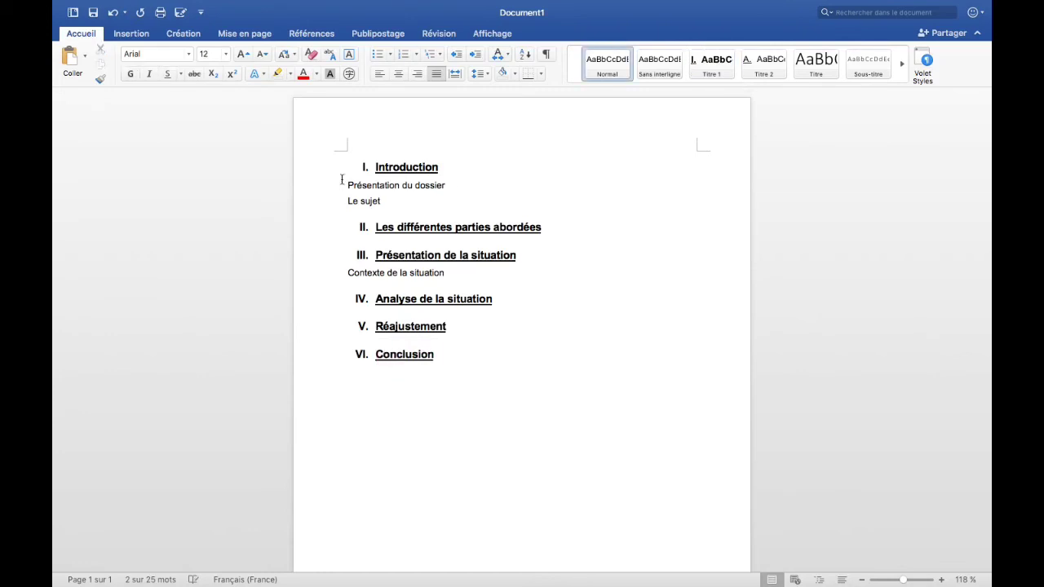
pyautogui.moveTo(348, 185); pyautogui.dragTo(393, 203)
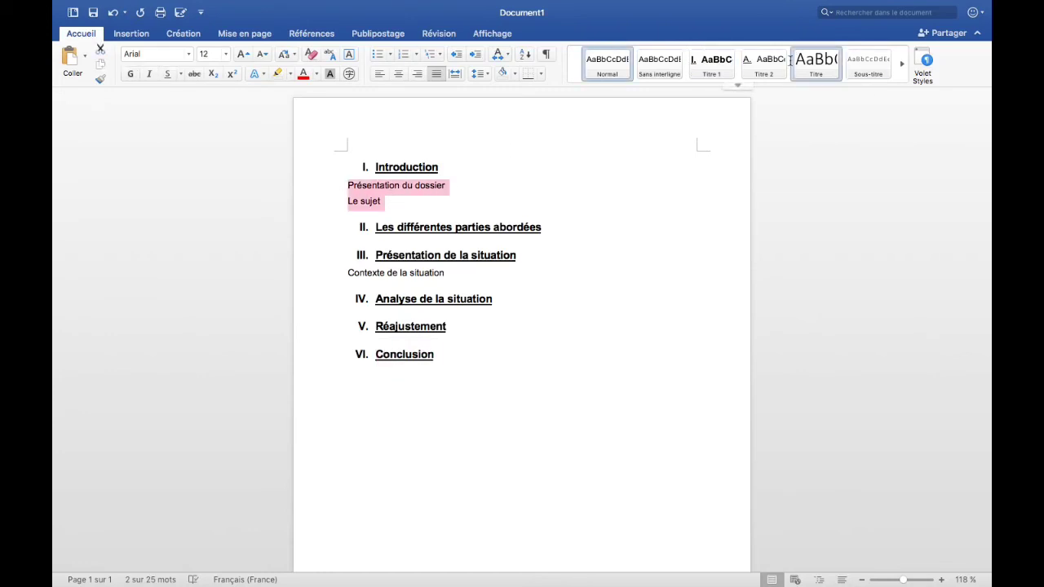
pyautogui.click(765, 62)
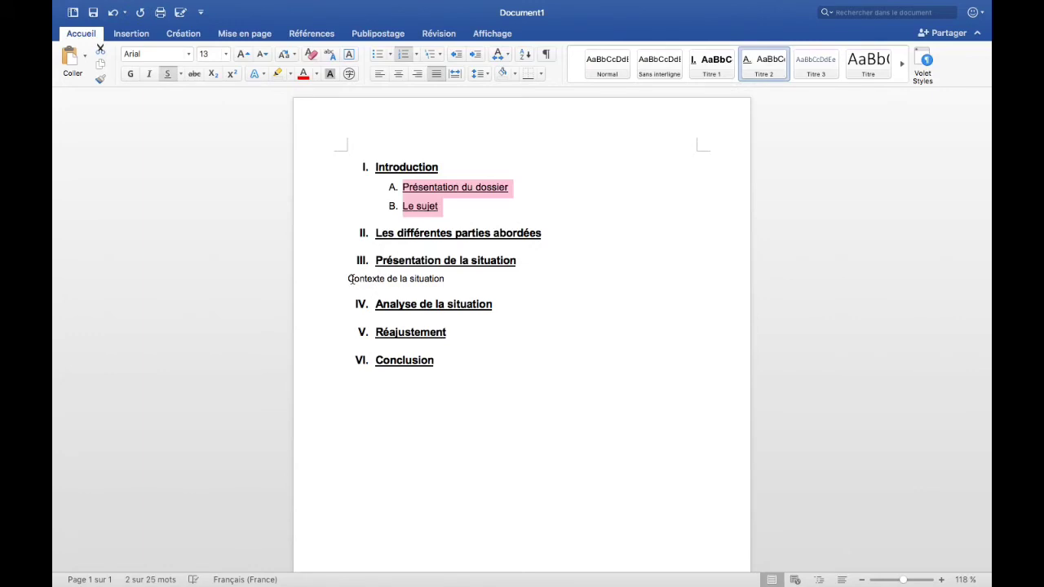
# - Apply the Titre 2 style to "Contexte de la situation" and restart its lettering at A
pyautogui.moveTo(345, 279); pyautogui.dragTo(465, 279)
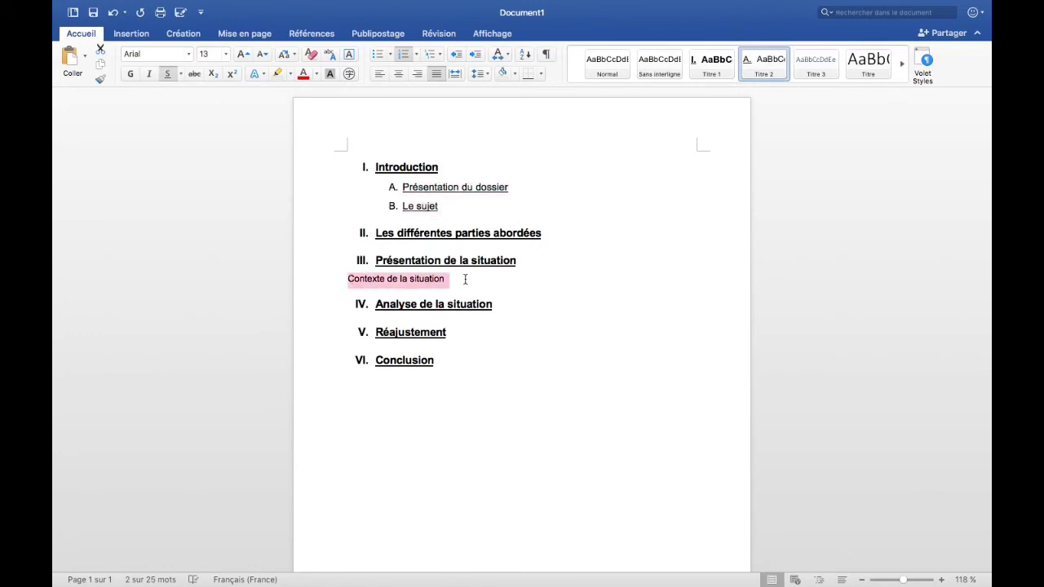
pyautogui.click(761, 63)
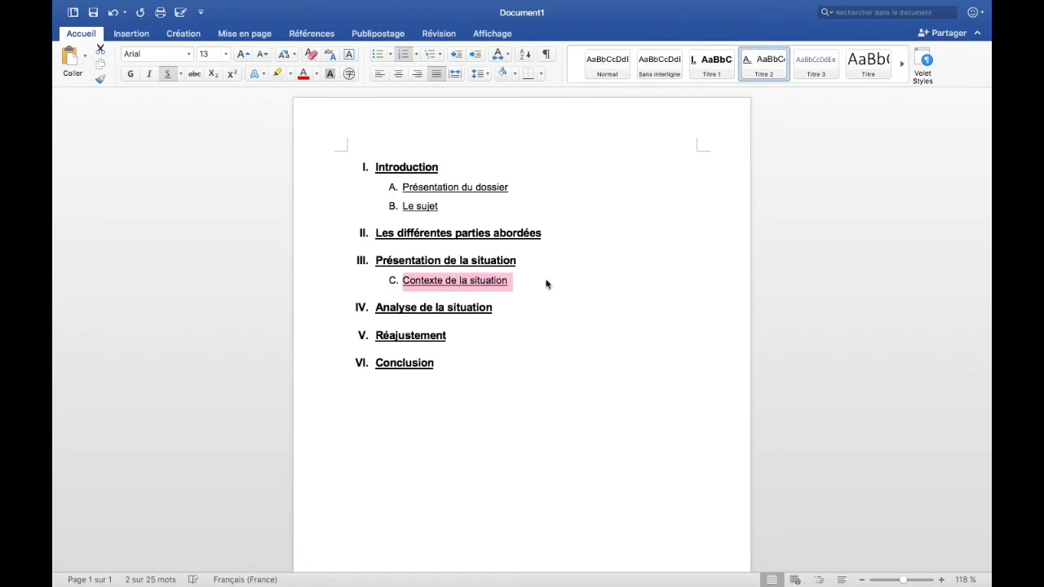
pyautogui.click(520, 280)
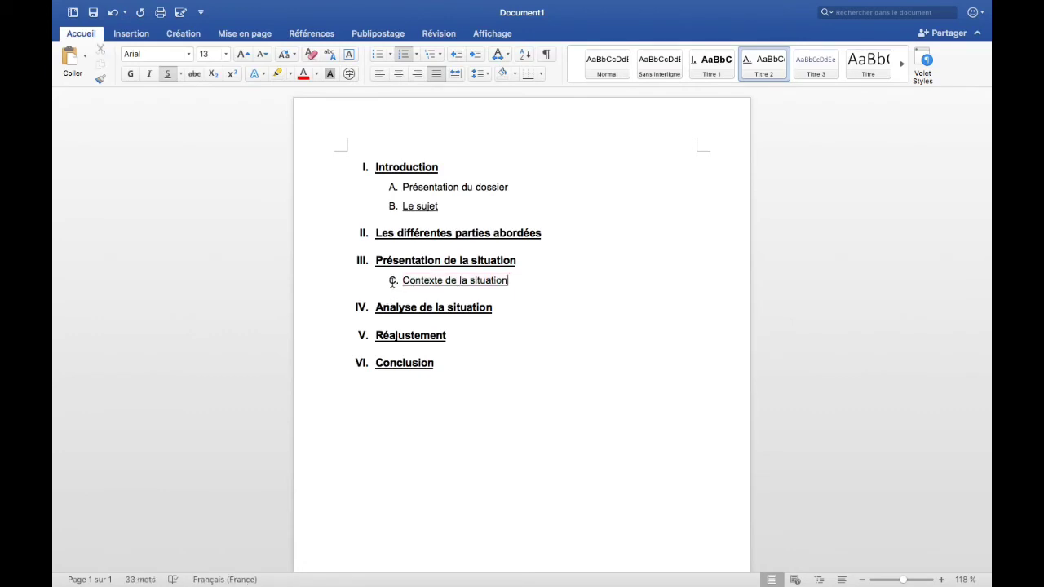
pyautogui.rightClick(393, 282)
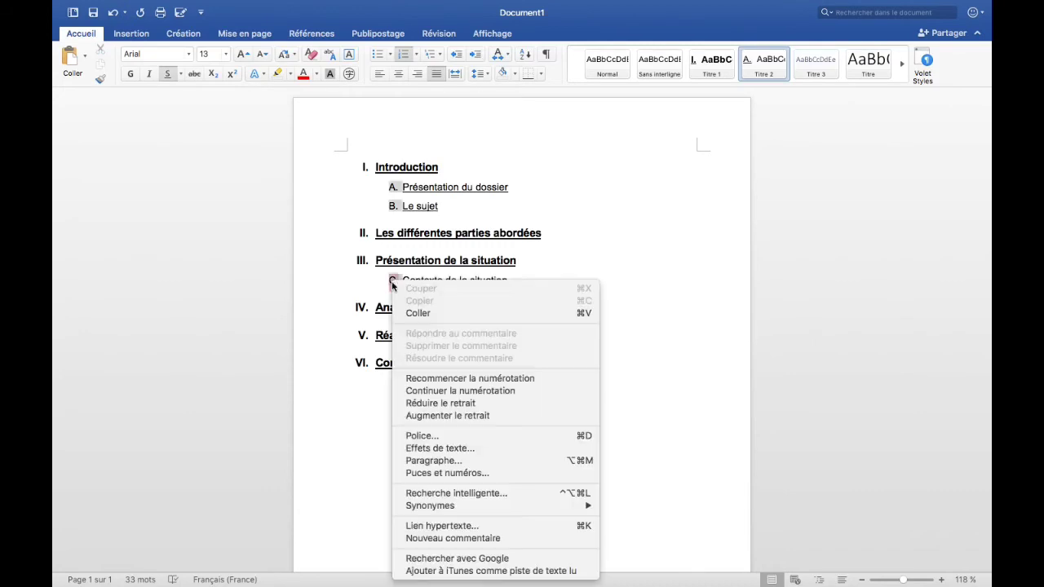
pyautogui.click(422, 378)
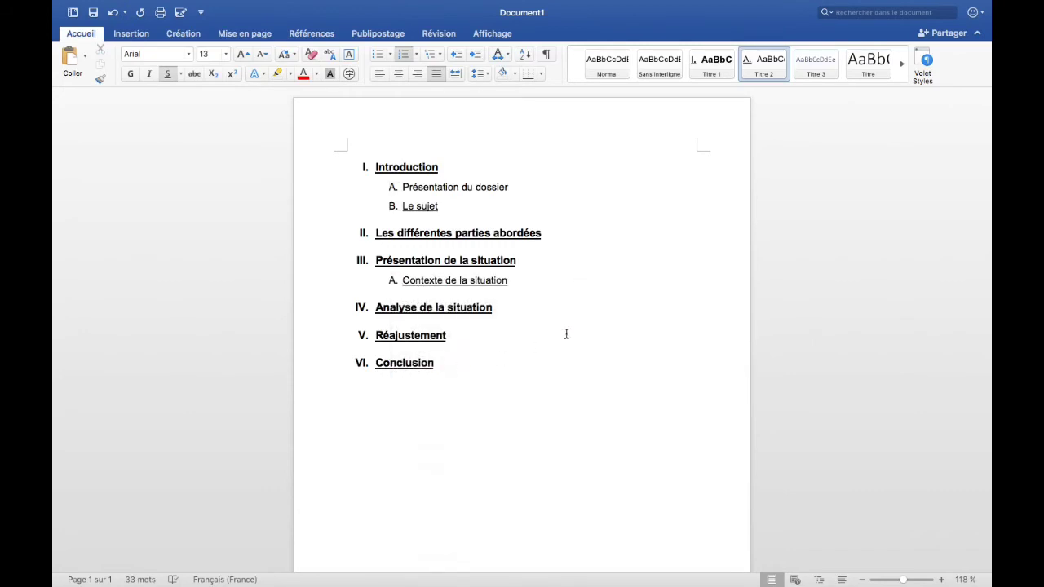
pyautogui.click(563, 335)
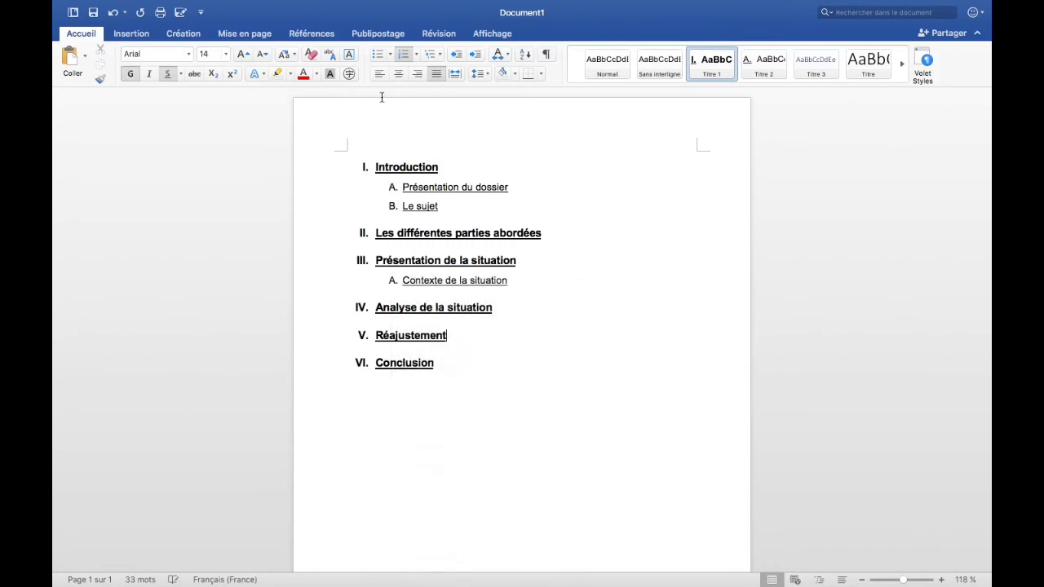
# - Insert a Classique automatic table of contents on a new blank line above "Introduction"
pyautogui.click(374, 166)
pyautogui.press('Return')
pyautogui.click(390, 155)
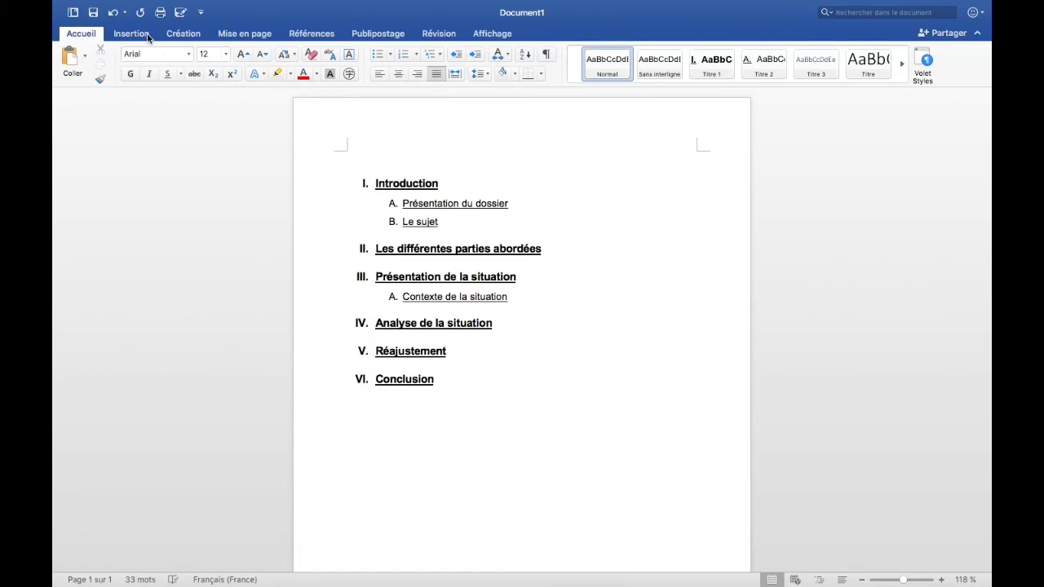
pyautogui.click(245, 33)
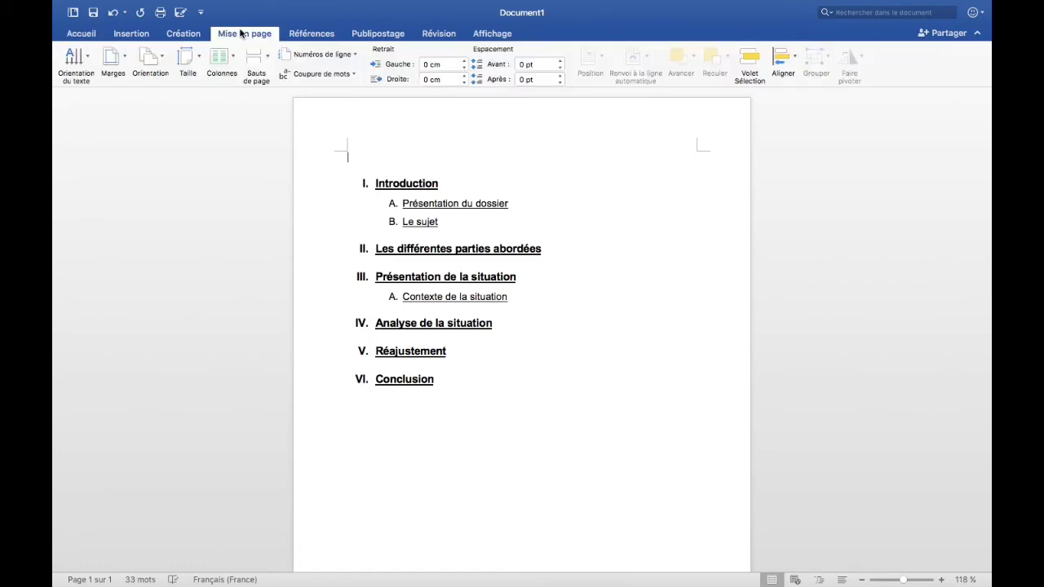
pyautogui.click(303, 35)
pyautogui.click(305, 35)
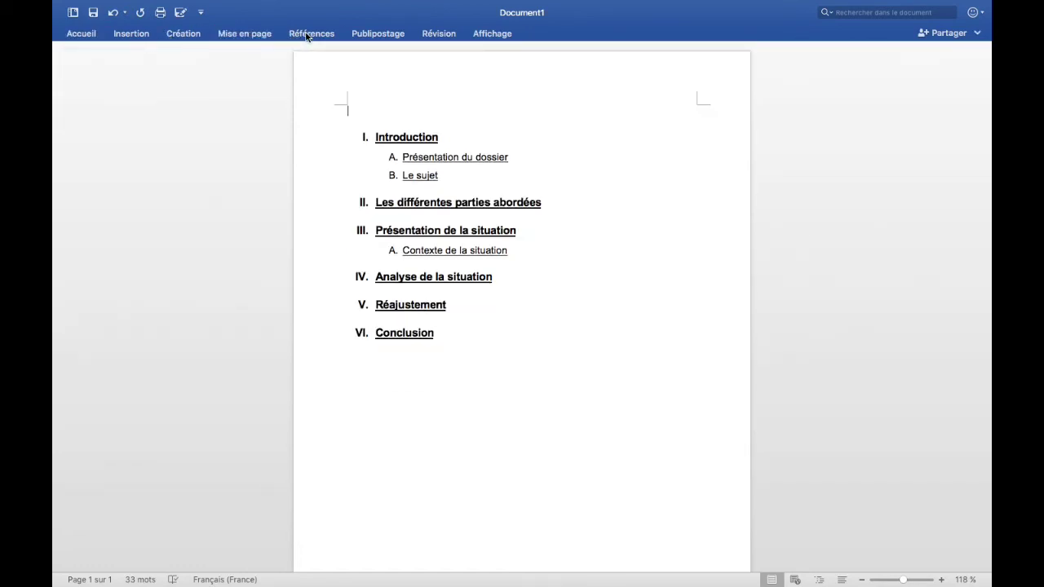
pyautogui.click(306, 37)
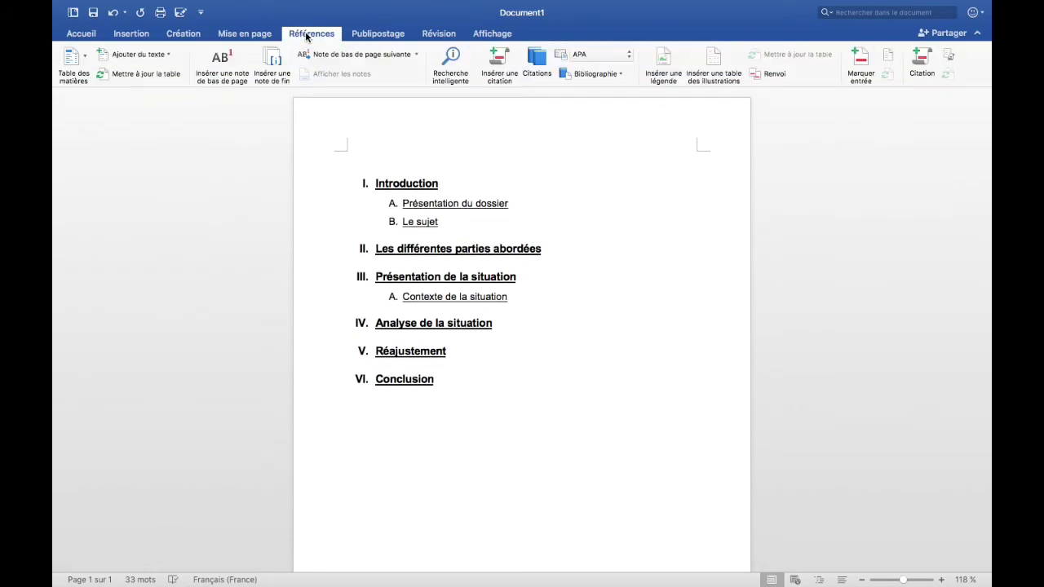
pyautogui.click(86, 62)
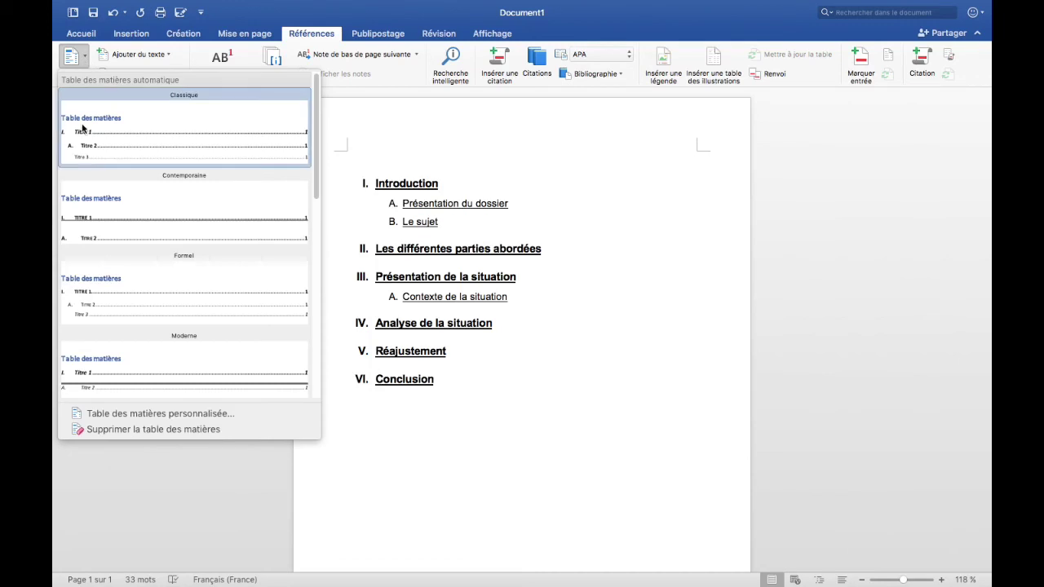
pyautogui.click(127, 137)
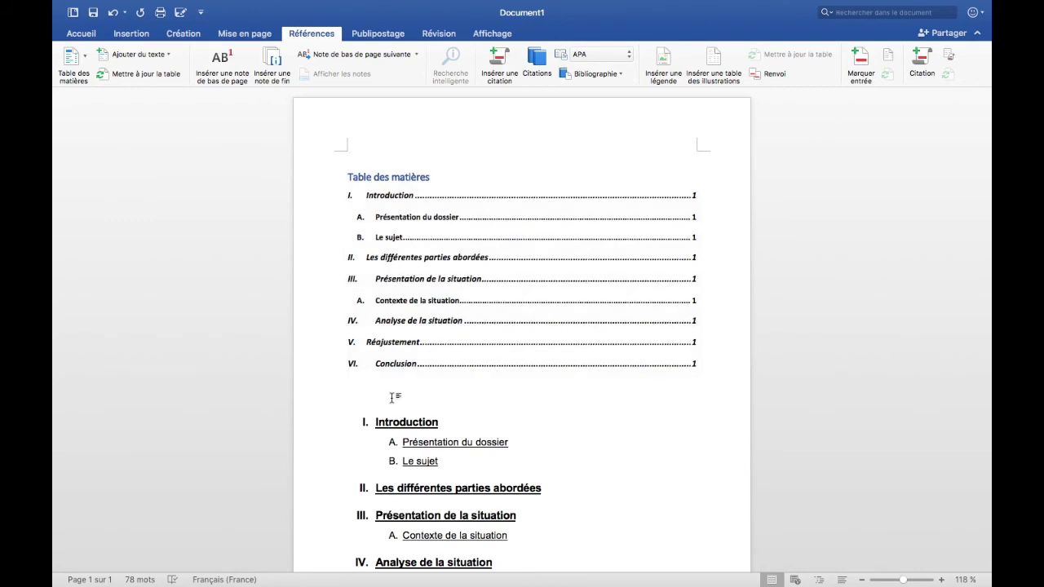
# - Add blank lines below the table of contents to push the outline onto the second page
pyautogui.press('Return')
pyautogui.press('Return')
pyautogui.press('Return')
pyautogui.press('Return')
pyautogui.press('Return')
pyautogui.press('Return')
pyautogui.press('Return')
pyautogui.press('Return')
pyautogui.press('Return')
pyautogui.press('Return')
pyautogui.press('Return')
pyautogui.press('Return')
pyautogui.press('Return')
pyautogui.press('Return')
pyautogui.press('Return')
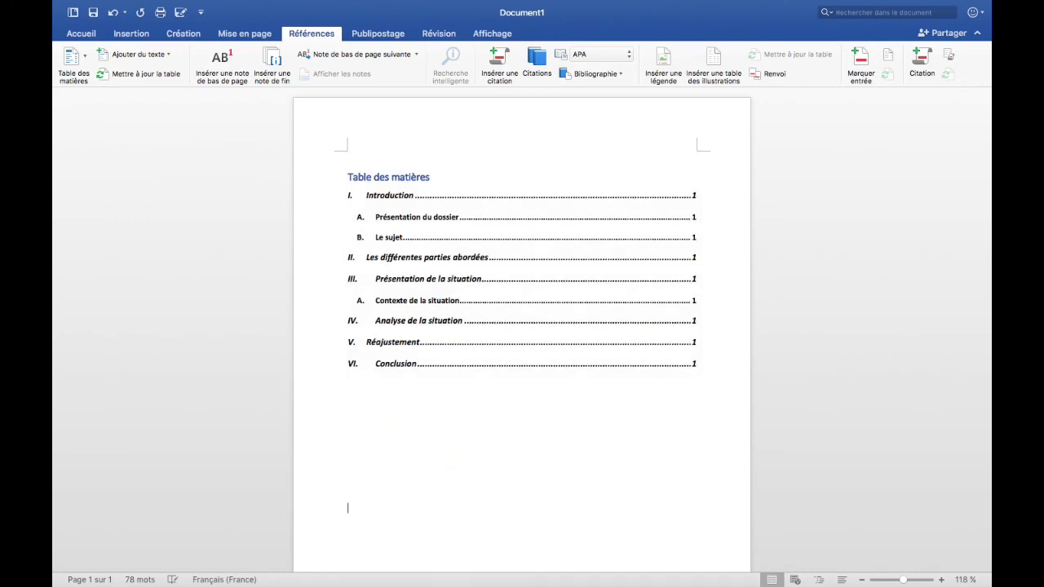
# - Insert the lines "Retour sur expérience" and "Les difficultés" below "Analyse de la situation"
pyautogui.scroll(-10, 408, 399)
pyautogui.scroll(2, 408, 399)
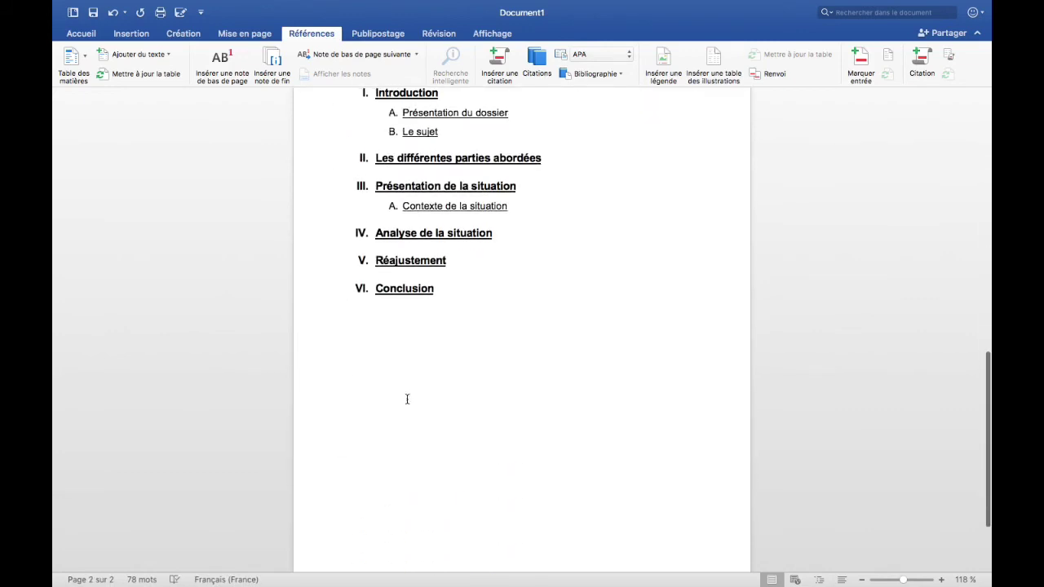
pyautogui.click(502, 232)
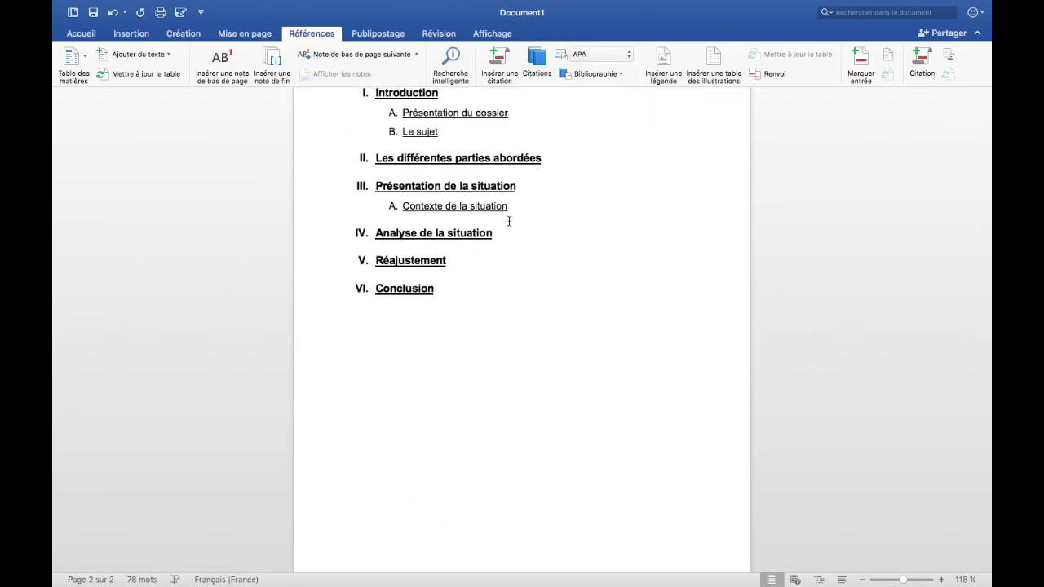
pyautogui.press('Return')
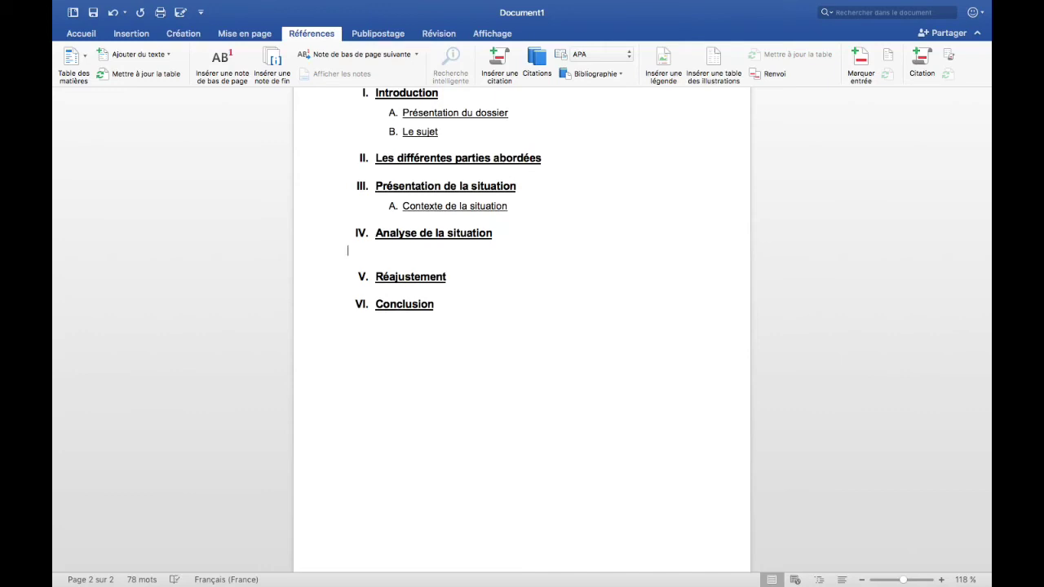
pyautogui.write('Re')
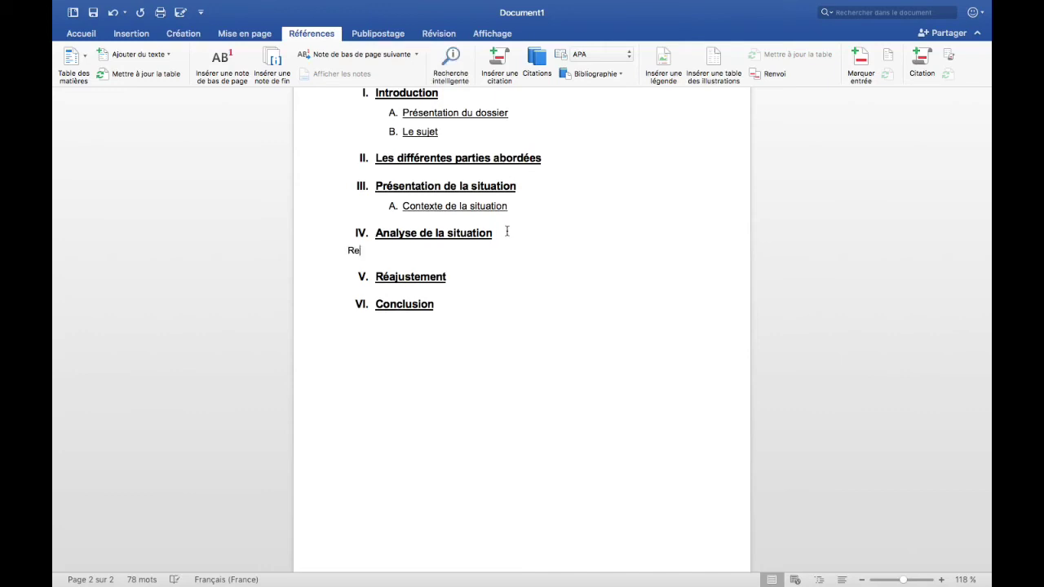
pyautogui.write('tour sur expérience')
pyautogui.press('Return')
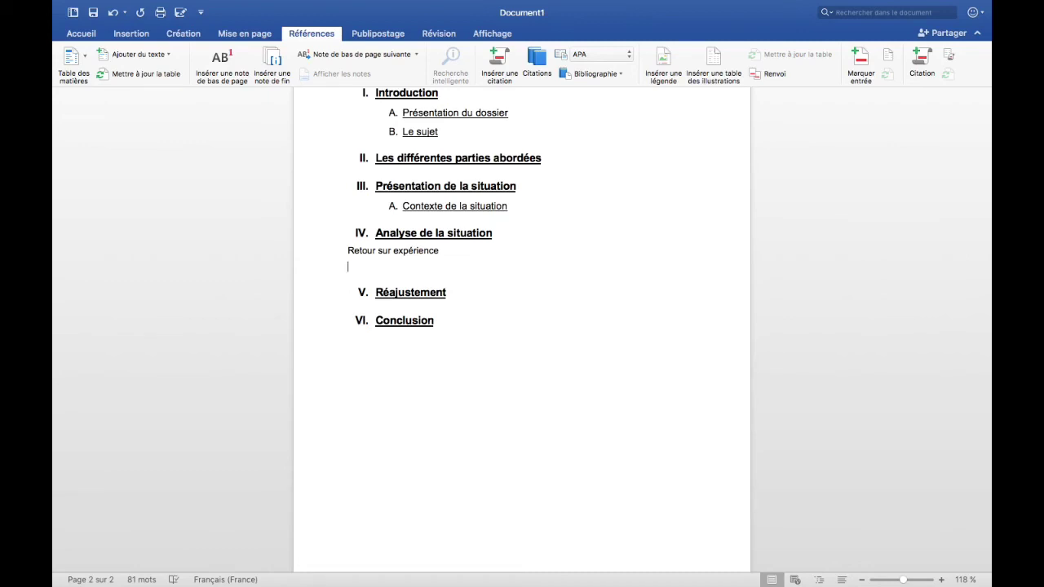
pyautogui.write('Les diff')
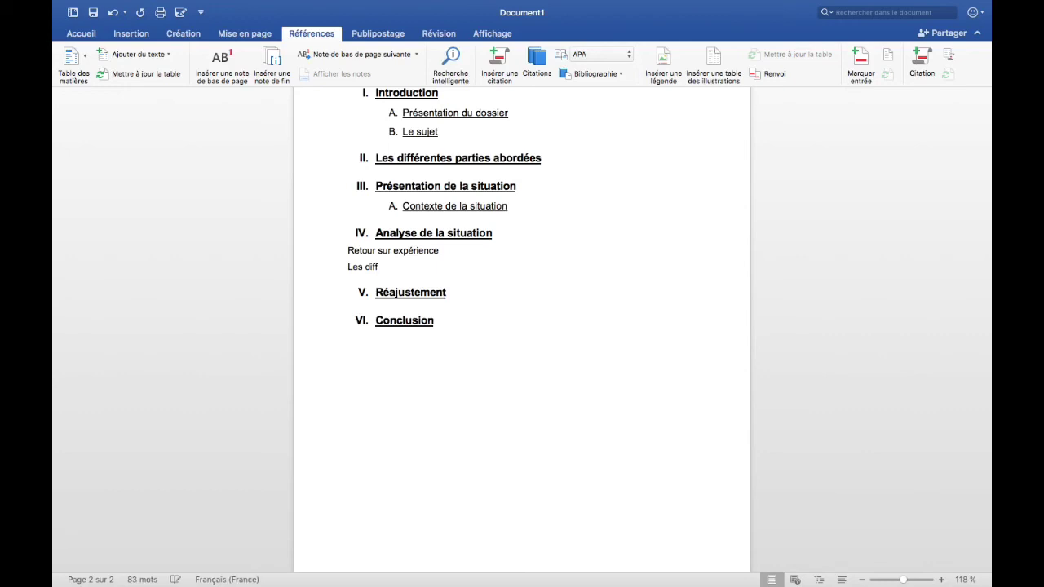
pyautogui.write('icultés')
# - Apply the Titre 2 style to "Retour sur expérience" and "Les difficultés" and restart their lettering at A
pyautogui.moveTo(347, 247); pyautogui.dragTo(431, 271)
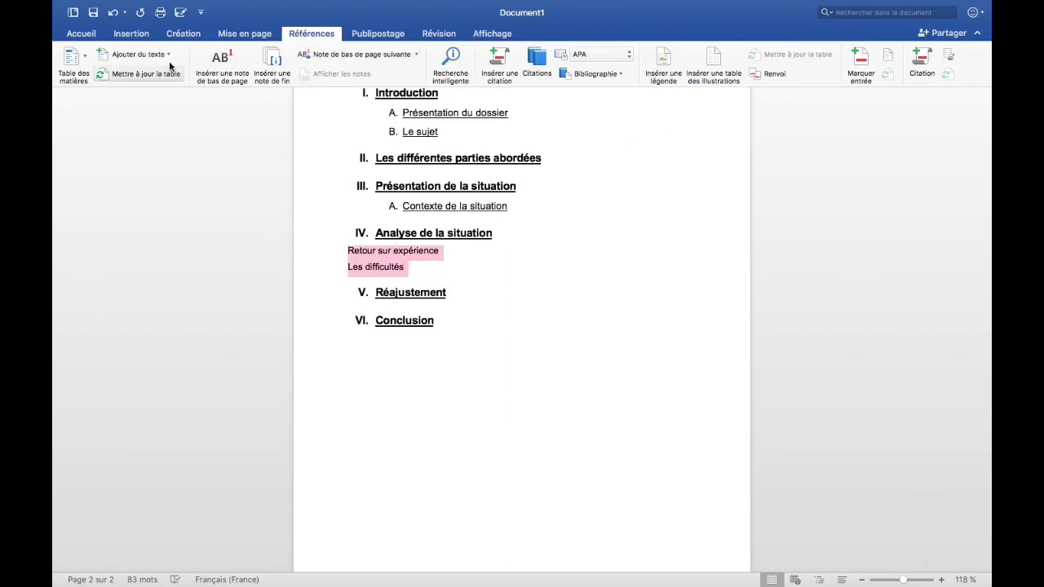
pyautogui.click(93, 37)
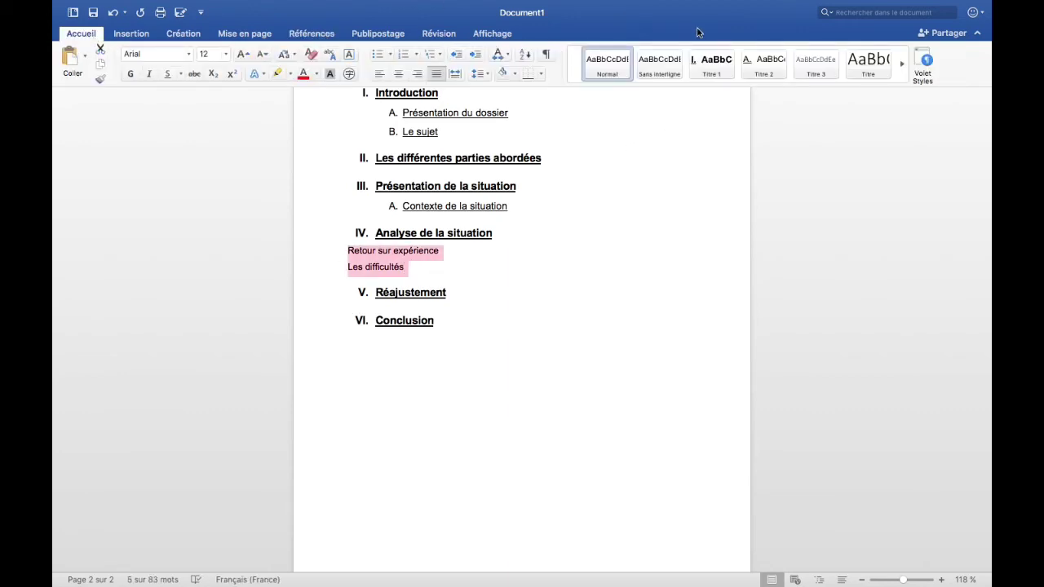
pyautogui.click(768, 69)
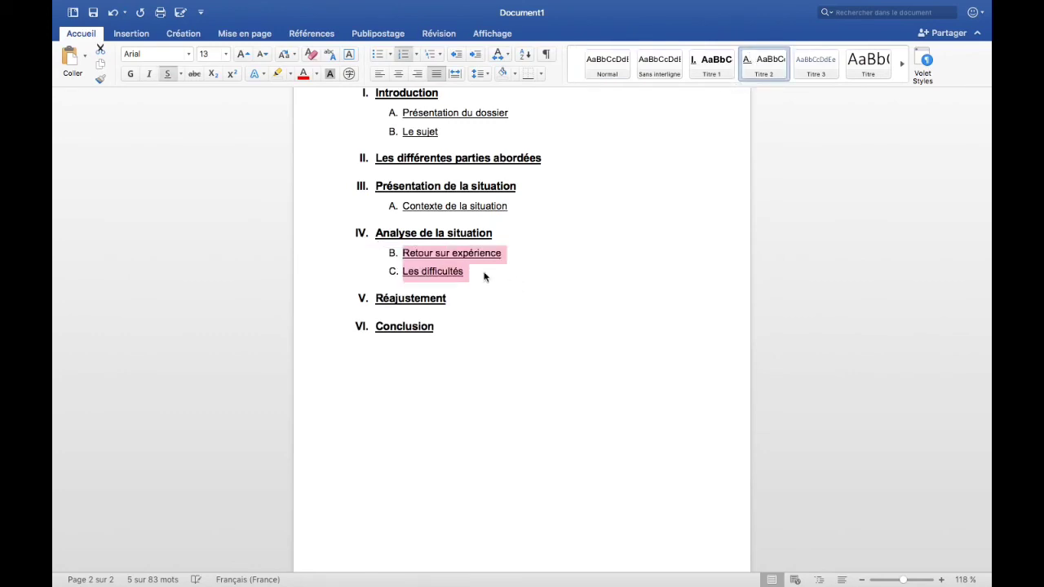
pyautogui.click(393, 254)
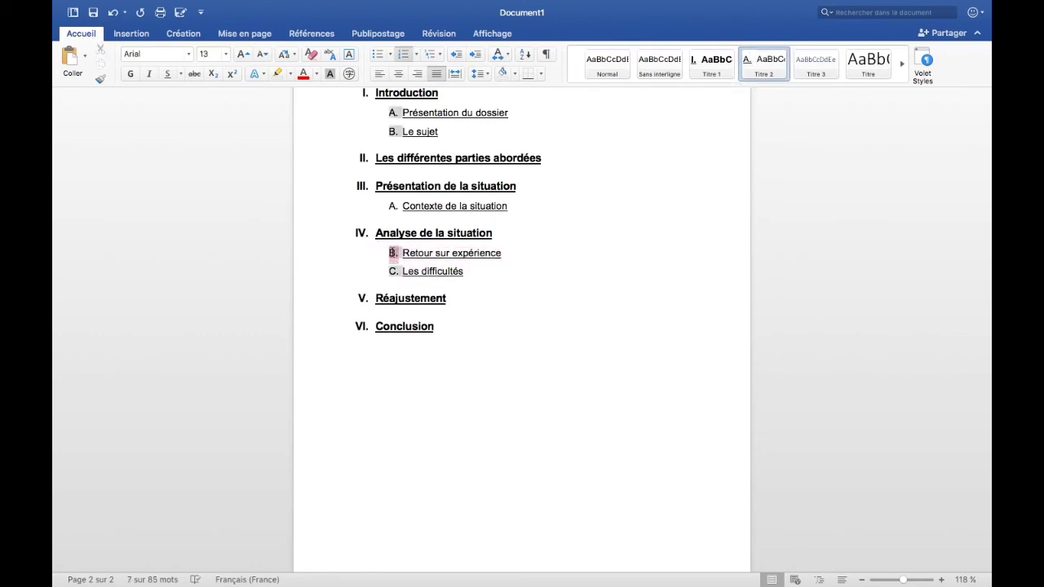
pyautogui.rightClick(392, 256)
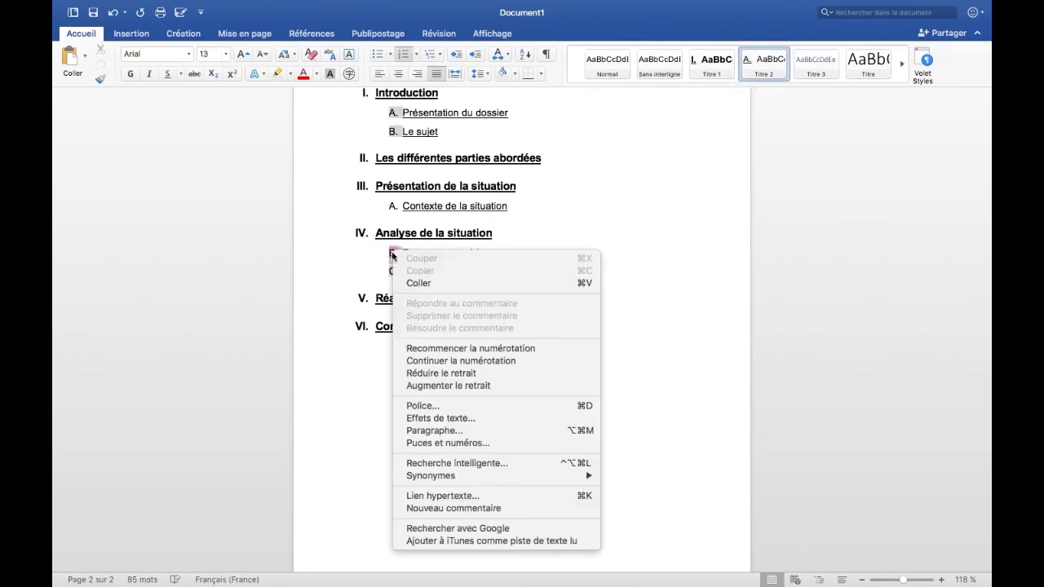
pyautogui.click(434, 349)
# - Rearrange the blank lines so that "Introduction" sits on the first page and "Analyse de la situation" on the second
pyautogui.scroll(2, 558, 329)
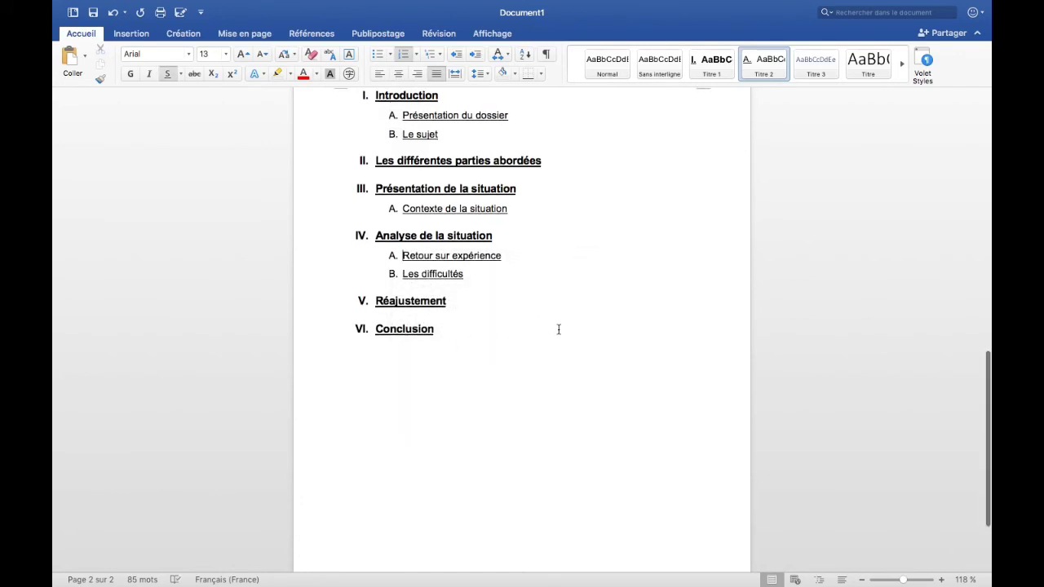
pyautogui.scroll(1, 559, 329)
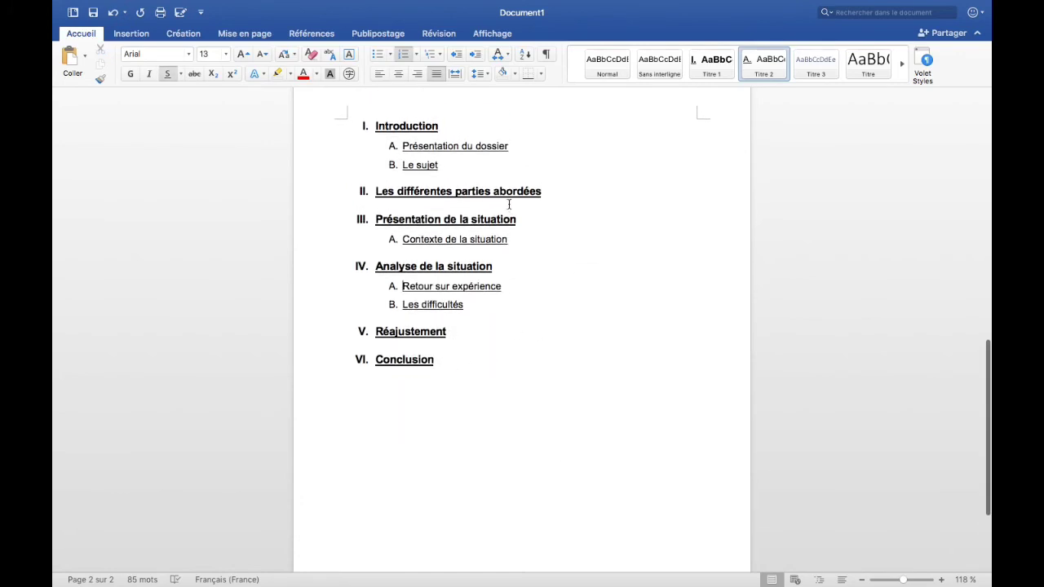
pyautogui.scroll(-3, 530, 347)
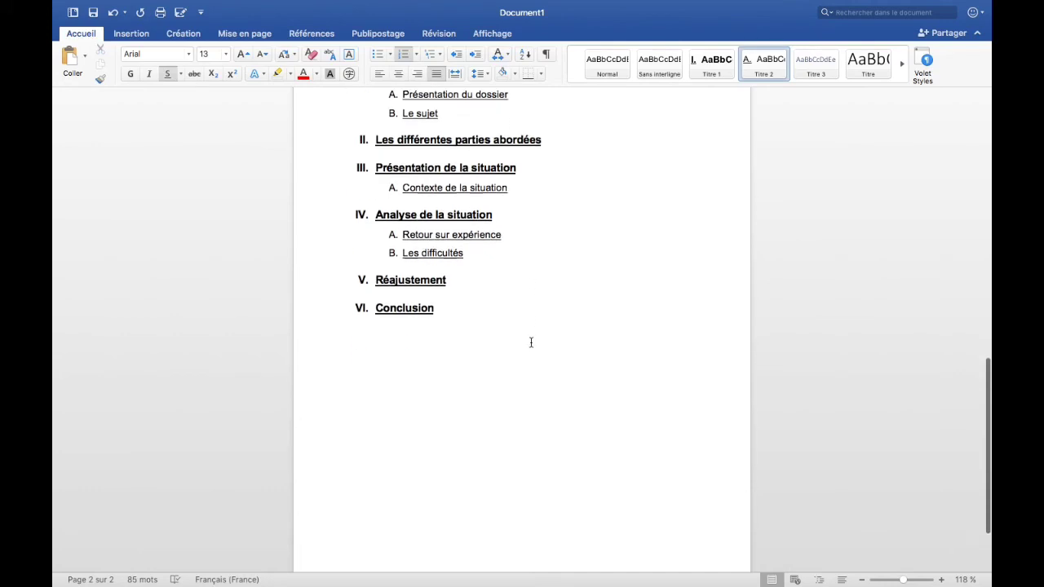
pyautogui.press('super+Return')
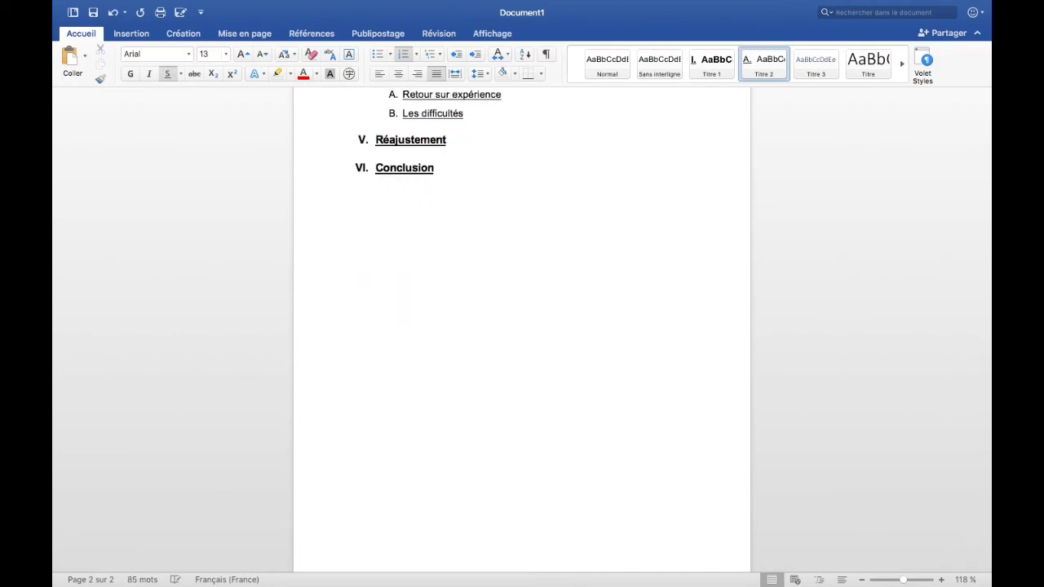
pyautogui.press('Return')
pyautogui.press('Return')
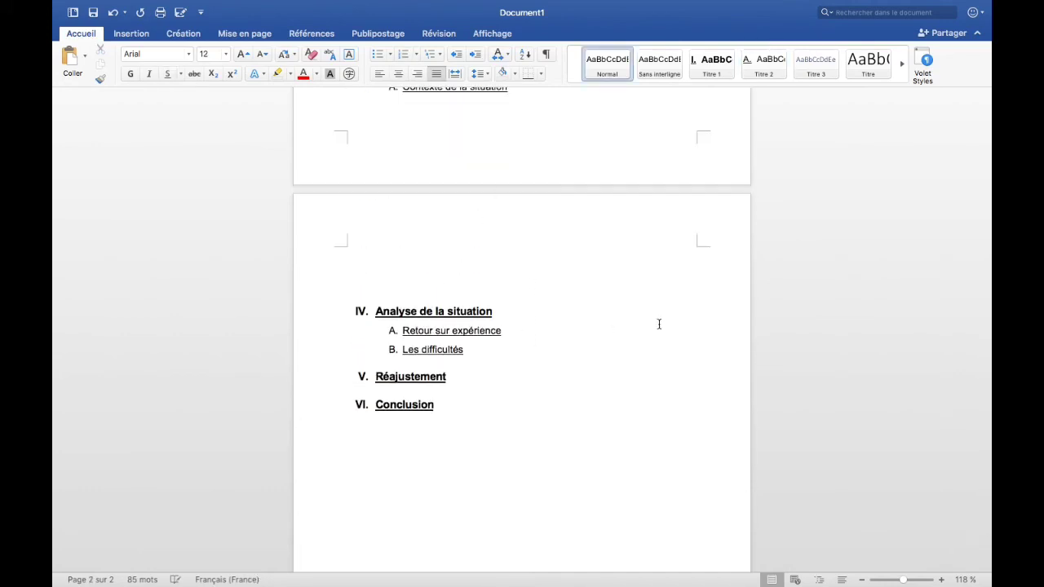
pyautogui.scroll(-10, 659, 324)
pyautogui.click(482, 495)
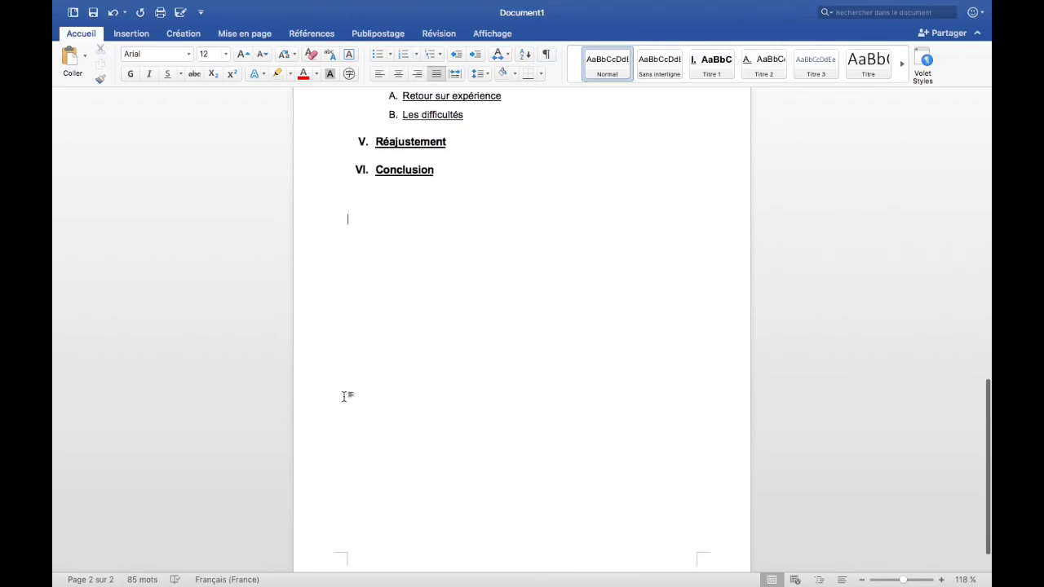
# - Update the entire table of contents to include the new subheadings and current page numbers
pyautogui.scroll(15, 466, 384)
pyautogui.click(467, 386)
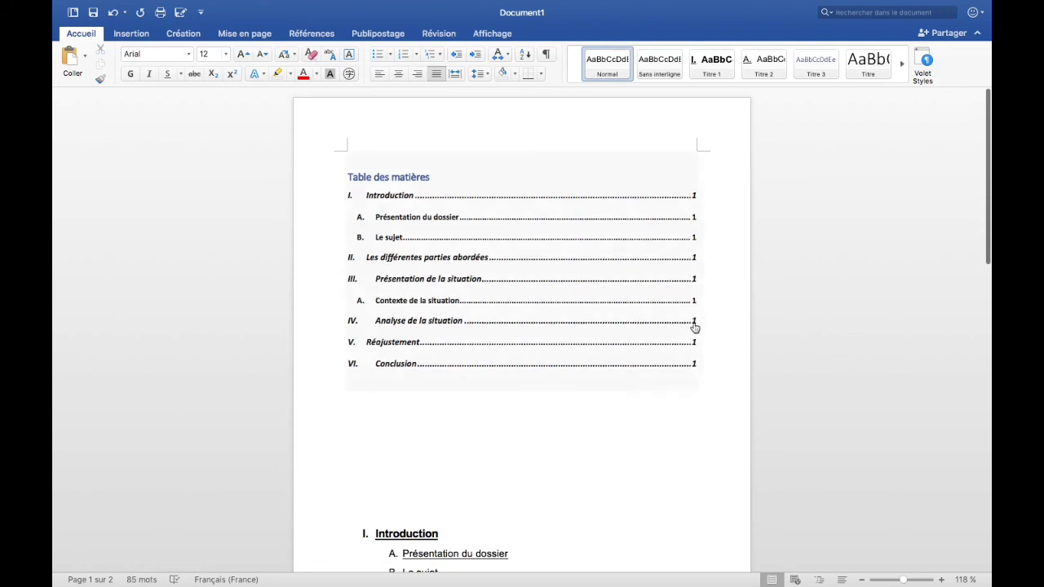
pyautogui.click(408, 176)
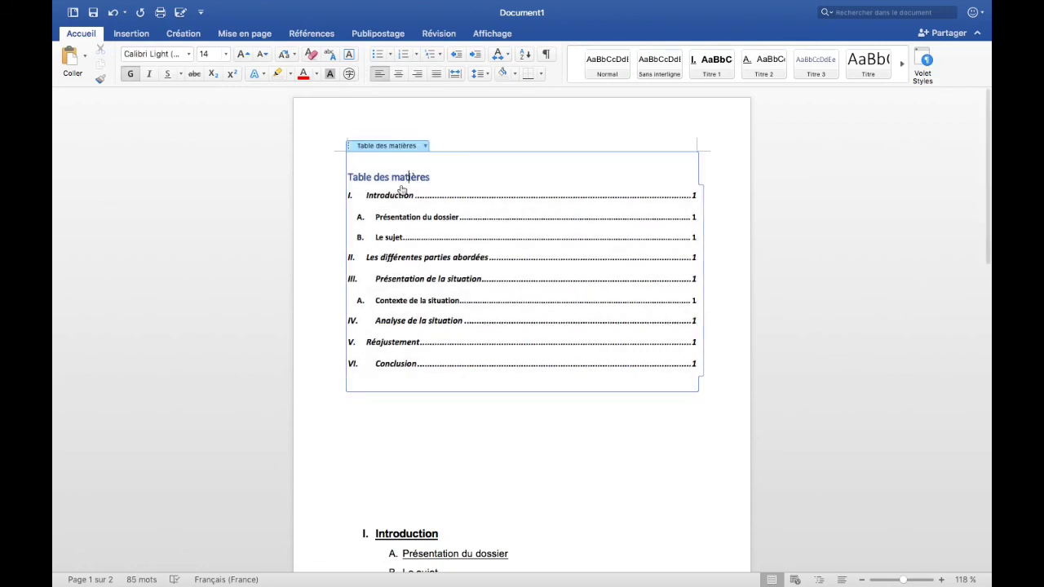
pyautogui.click(425, 146)
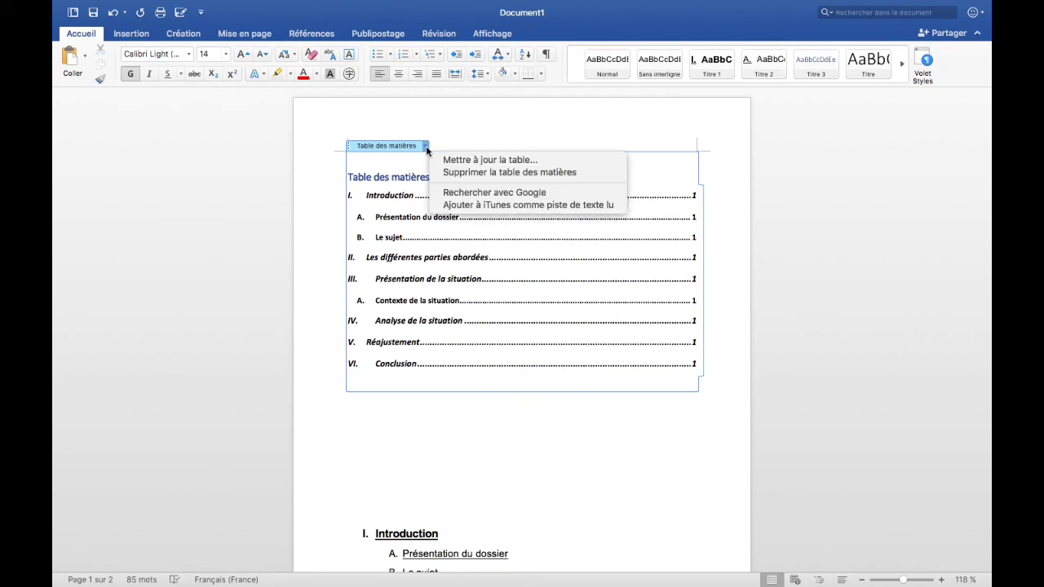
pyautogui.click(448, 161)
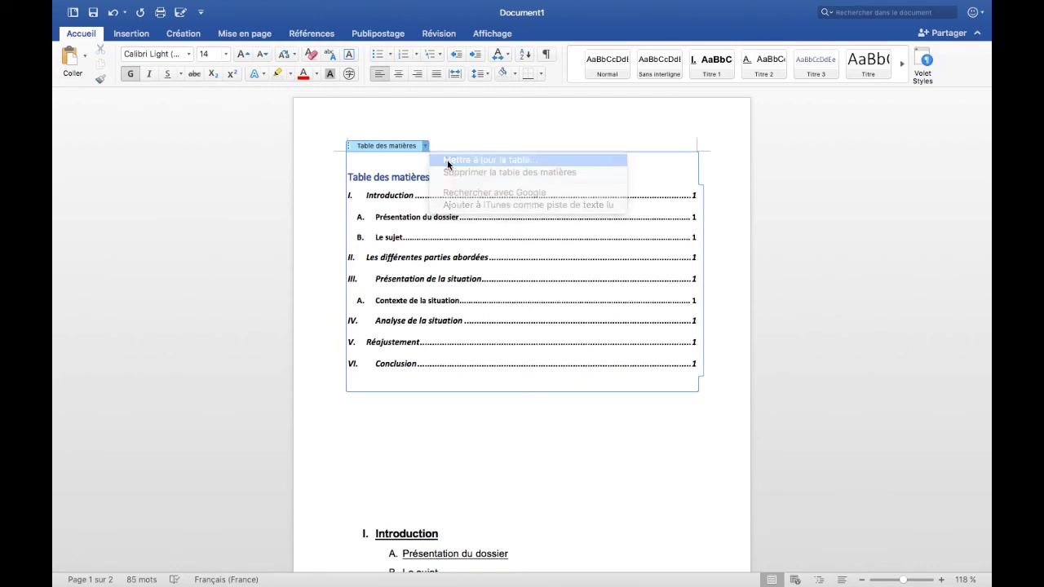
pyautogui.click(405, 196)
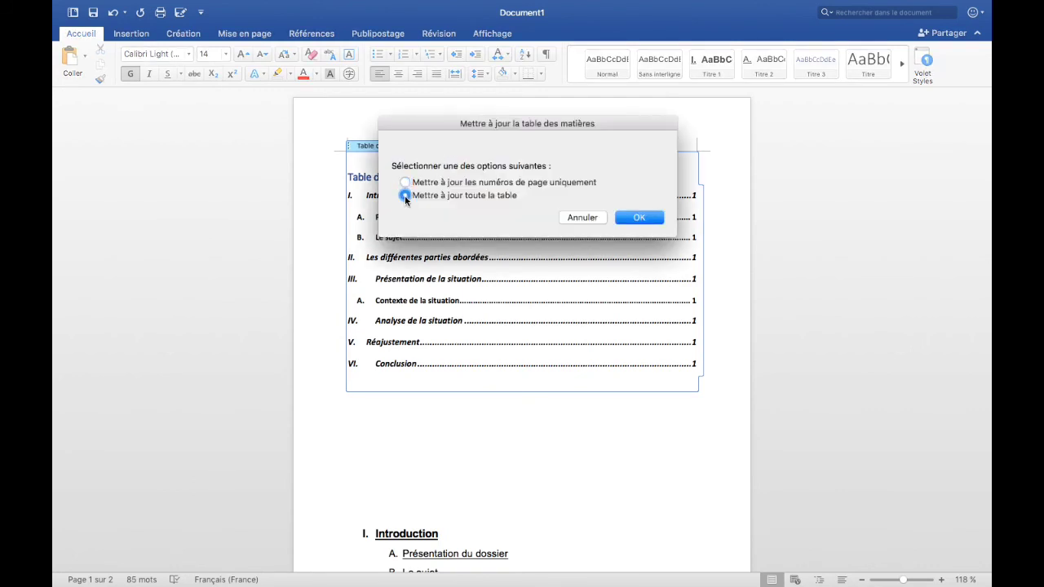
pyautogui.click(656, 222)
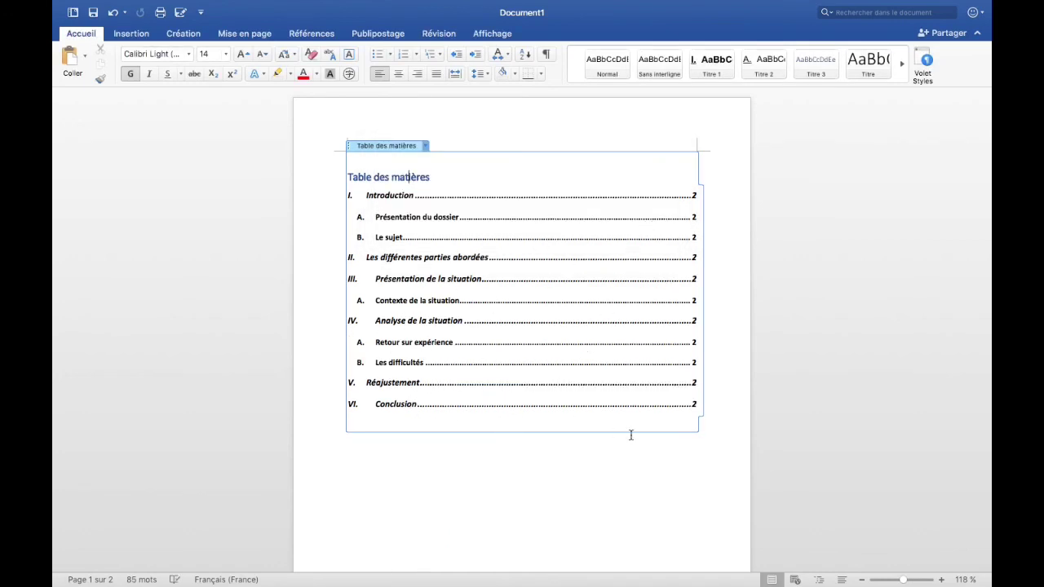
pyautogui.scroll(-5, 599, 421)
pyautogui.click(137, 35)
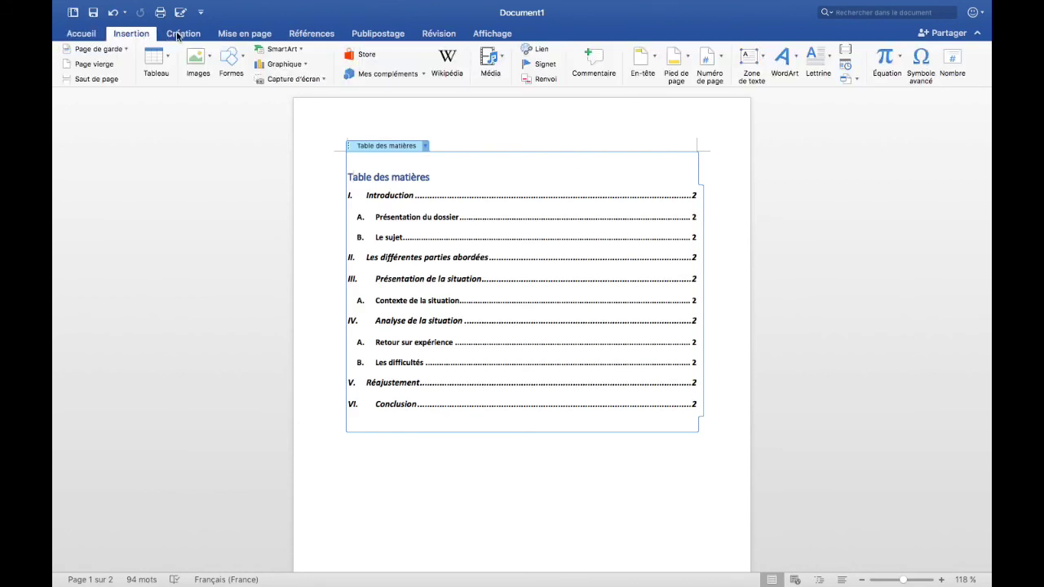
pyautogui.click(177, 35)
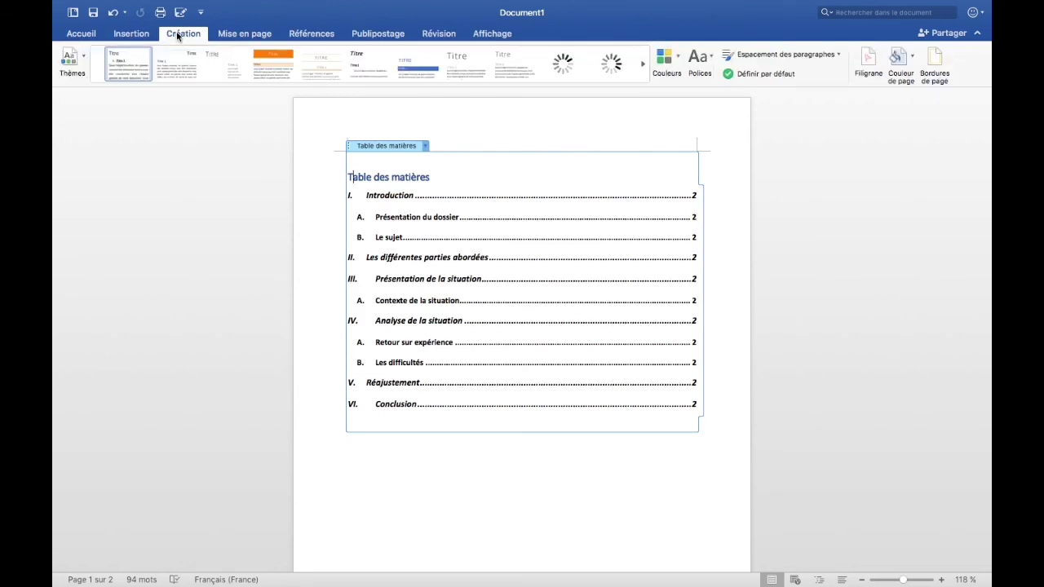
pyautogui.click(239, 35)
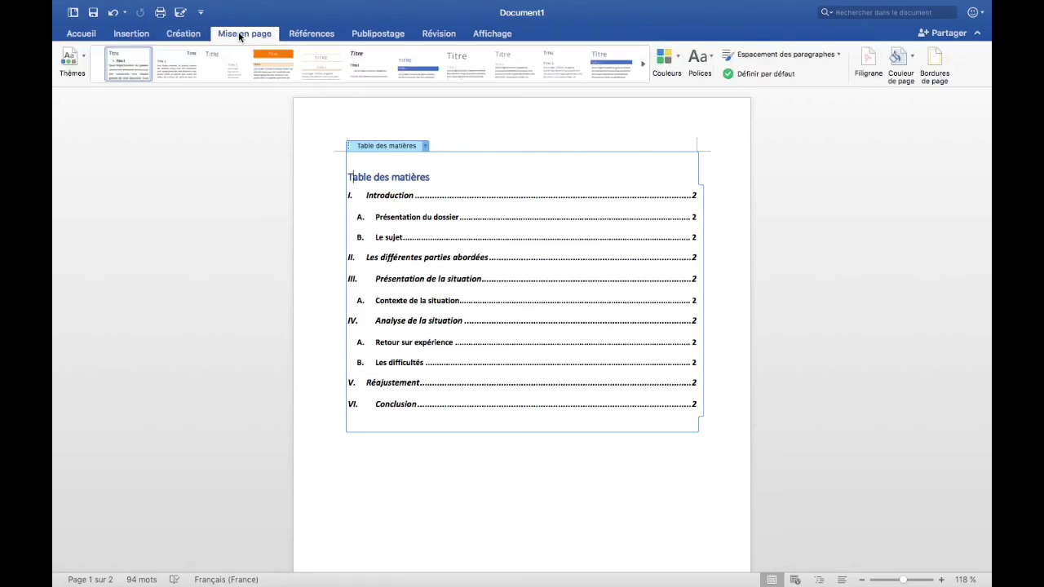
pyautogui.click(301, 34)
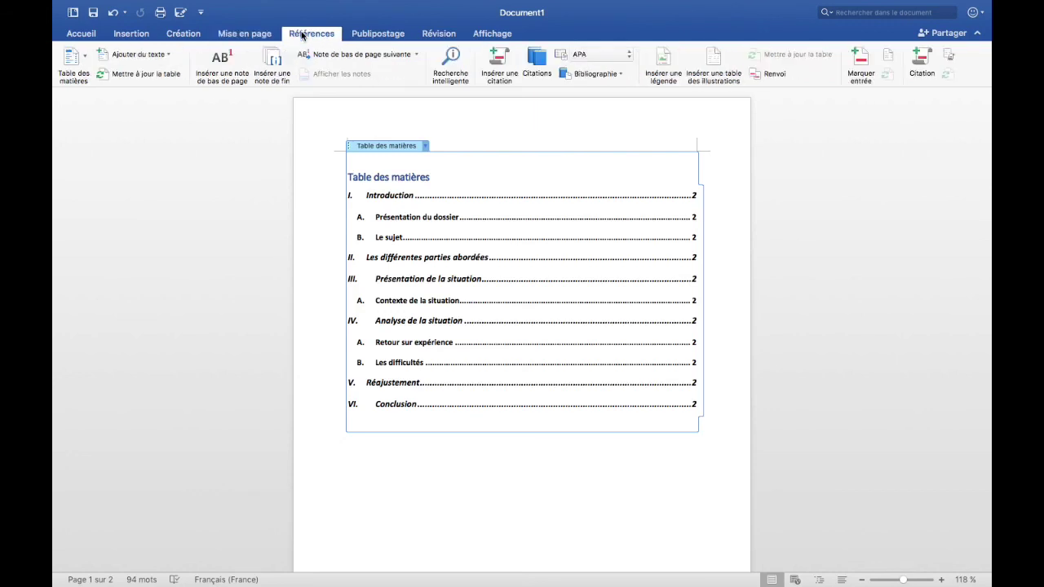
pyautogui.click(382, 37)
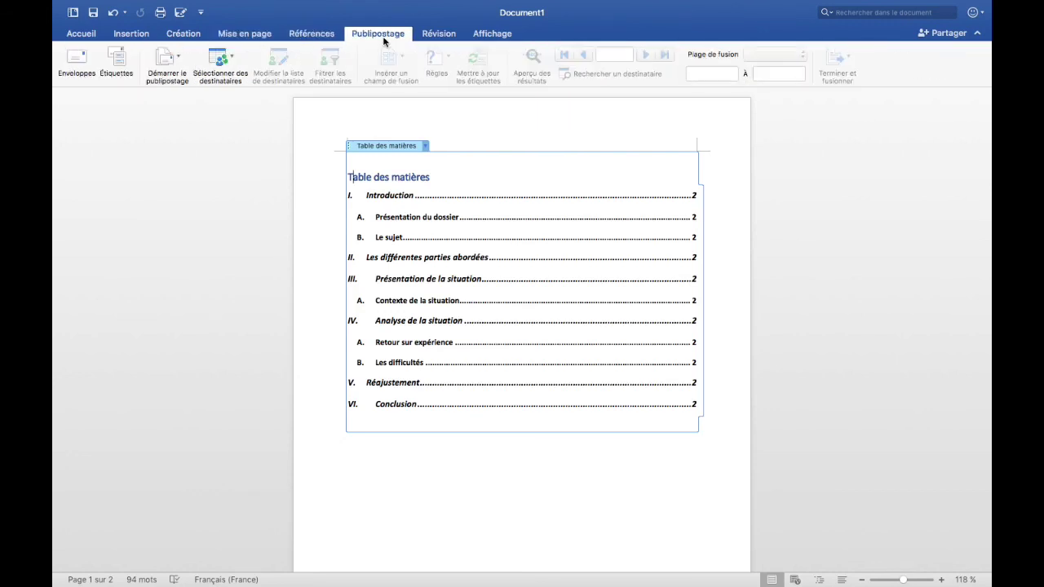
# - Insert the predefined "Titres" cover page at the start of the document and review the pages that follow it
pyautogui.click(141, 37)
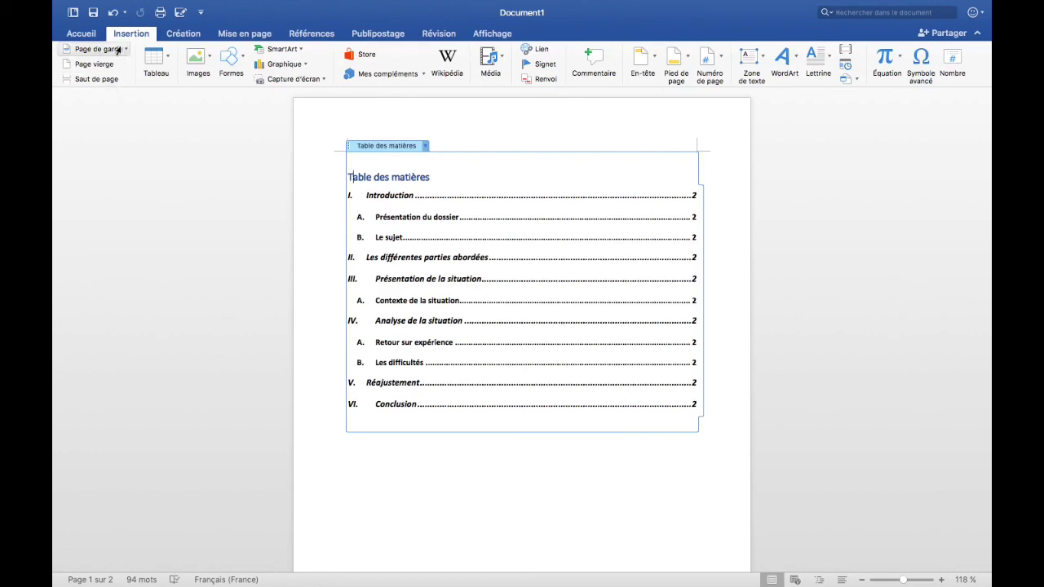
pyautogui.click(121, 50)
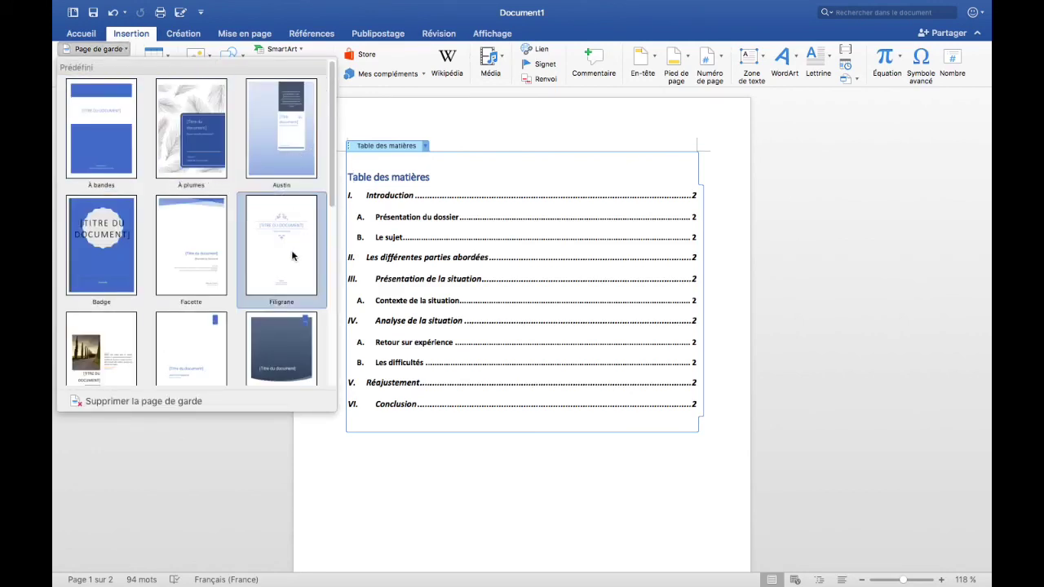
pyautogui.scroll(-8, 238, 343)
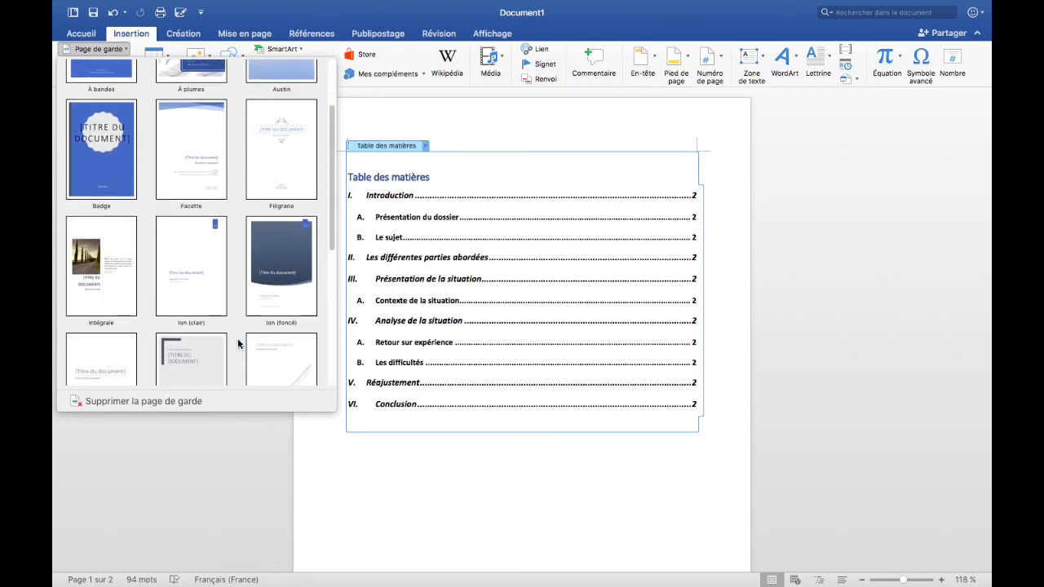
pyautogui.scroll(-5, 237, 343)
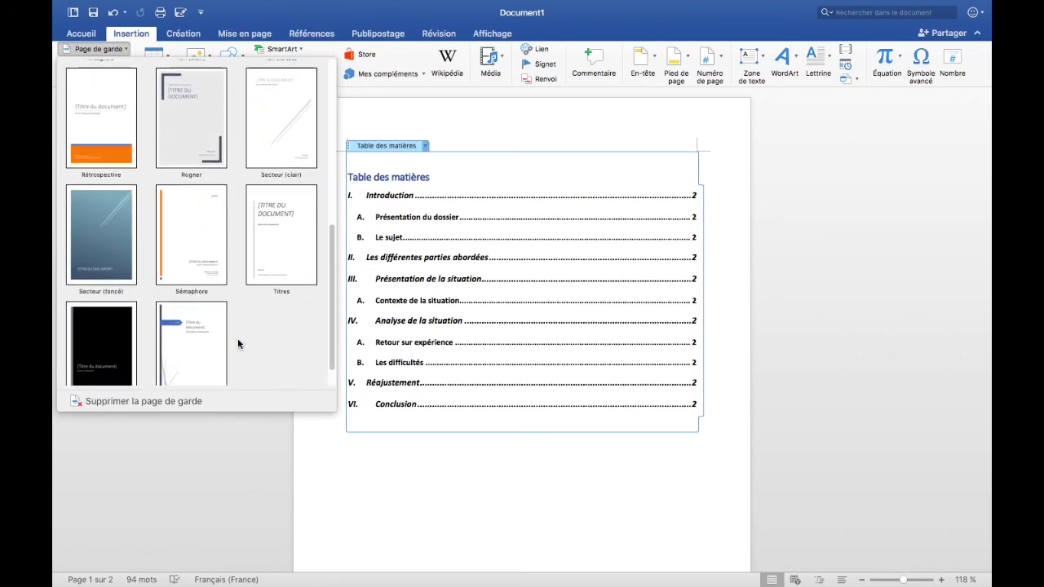
pyautogui.click(284, 210)
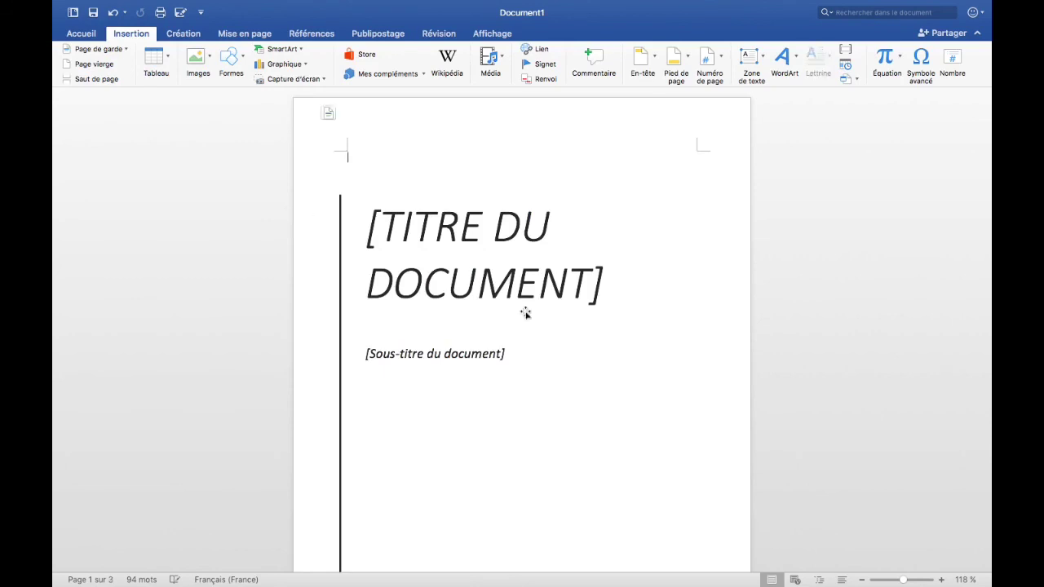
pyautogui.scroll(-15, 557, 366)
pyautogui.scroll(-15, 557, 361)
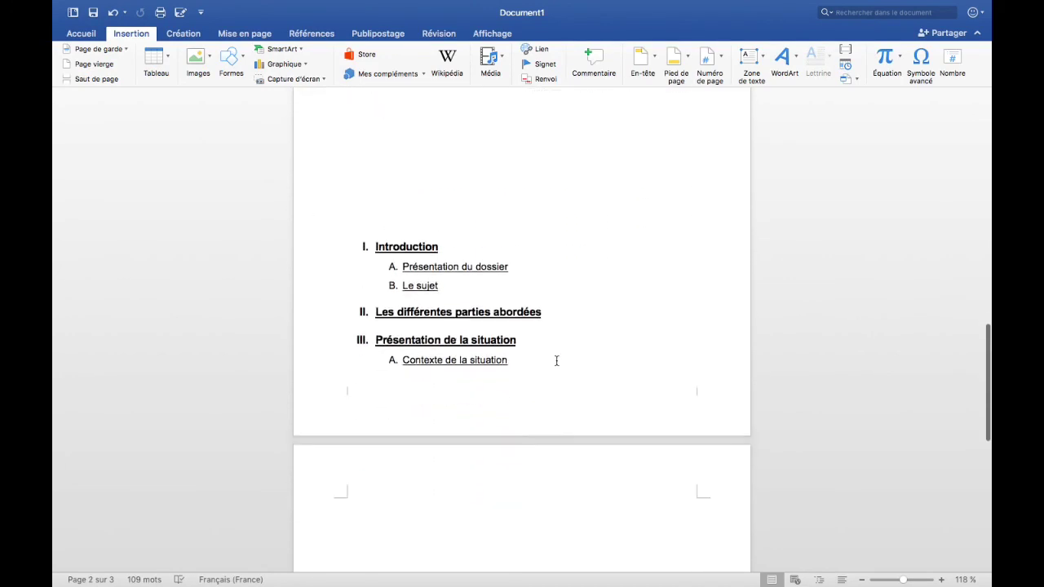
pyautogui.scroll(20, 556, 360)
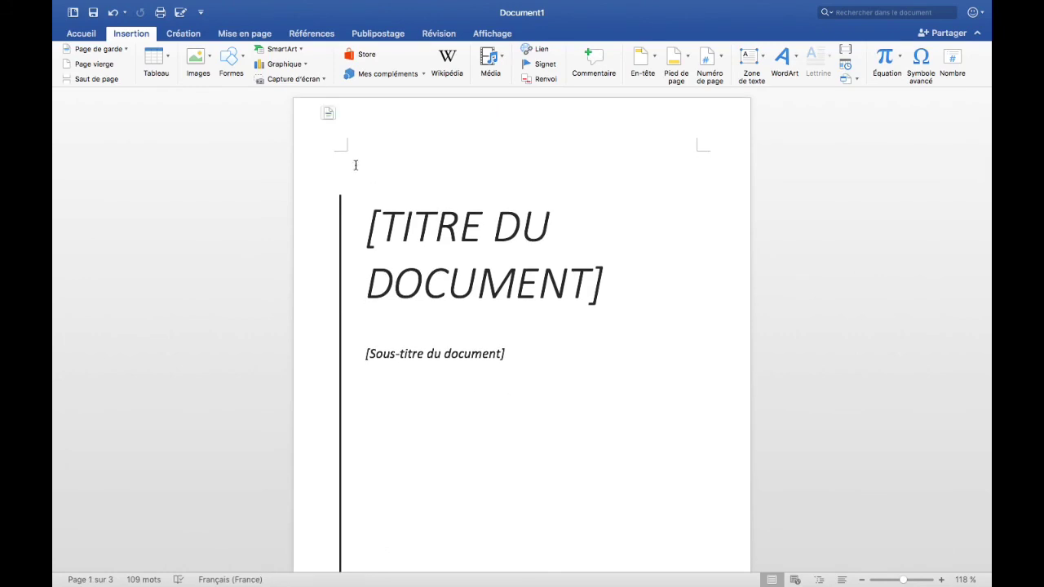
pyautogui.moveTo(91, 4)
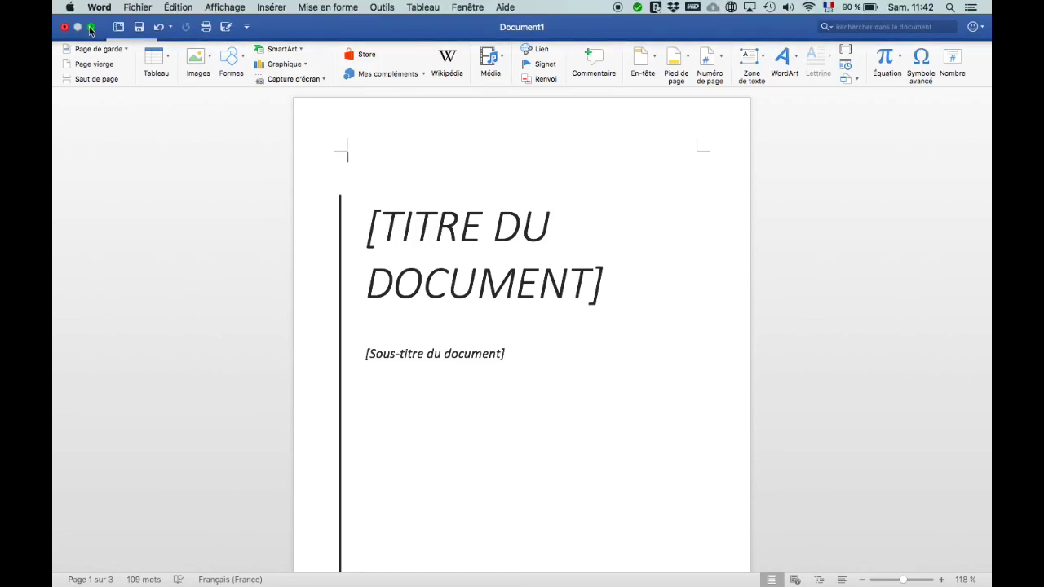
pyautogui.click(91, 28)
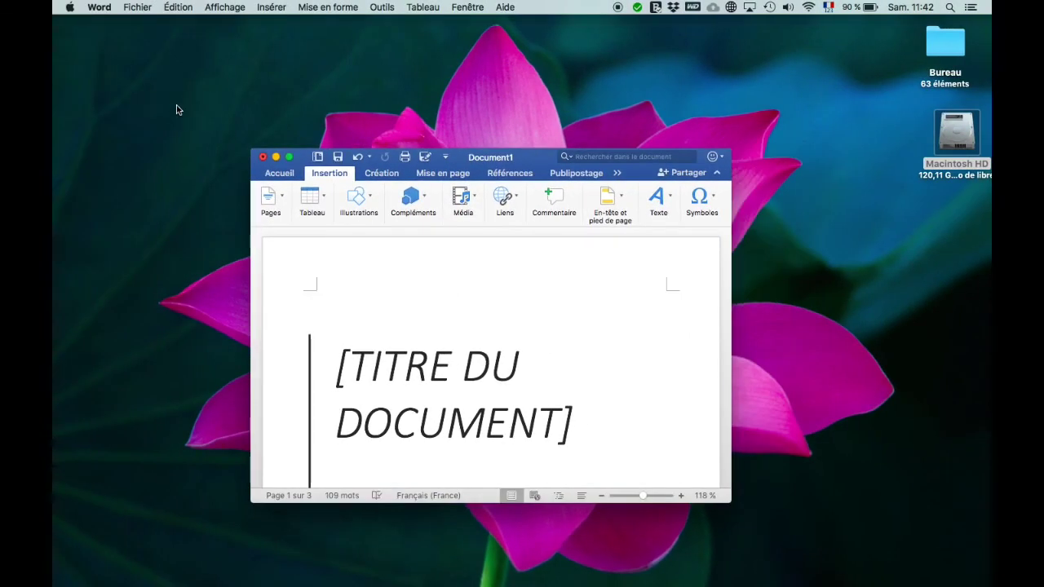
pyautogui.click(288, 157)
pyautogui.click(253, 35)
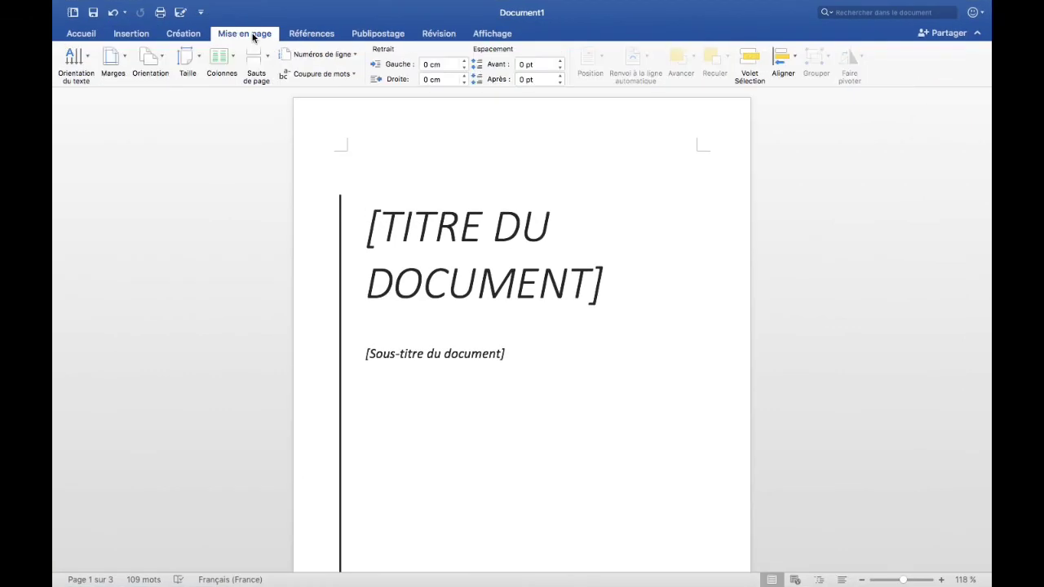